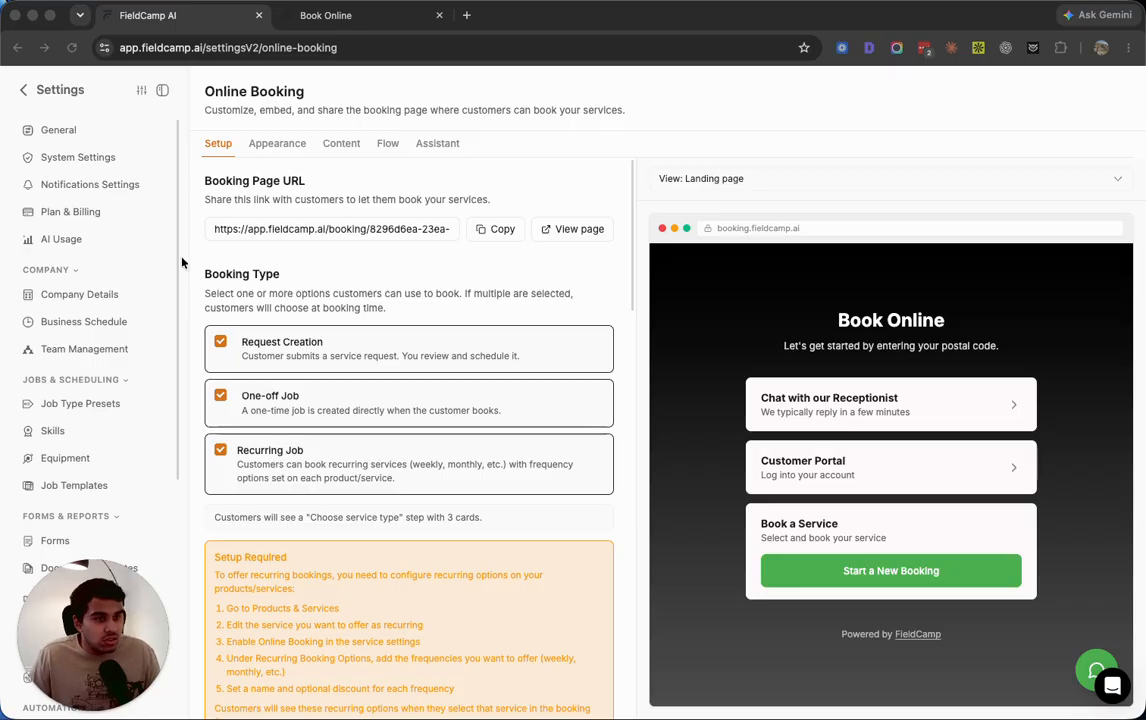
Open the Manhattan radius-based service area from the Service Area settings
{"action": "scroll", "coordinate": [294, 338], "scroll_direction": "down", "scroll_amount": 2}
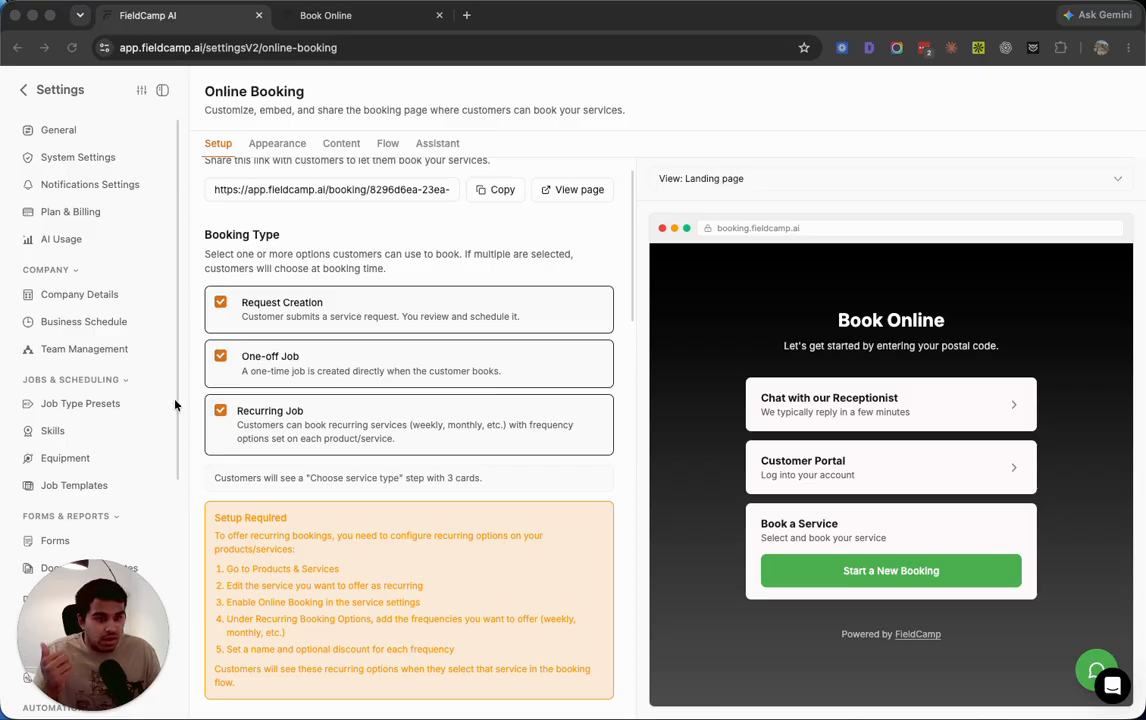
{"action": "scroll", "coordinate": [83, 484], "scroll_direction": "down", "scroll_amount": 8}
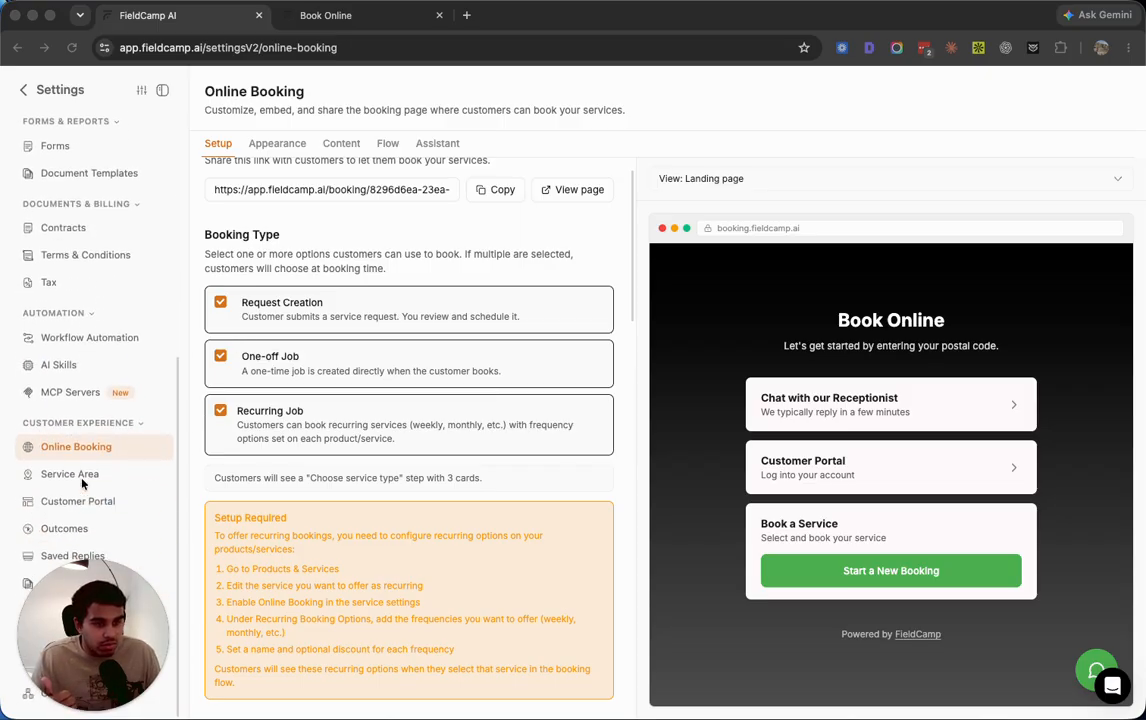
{"action": "left_click", "coordinate": [80, 477]}
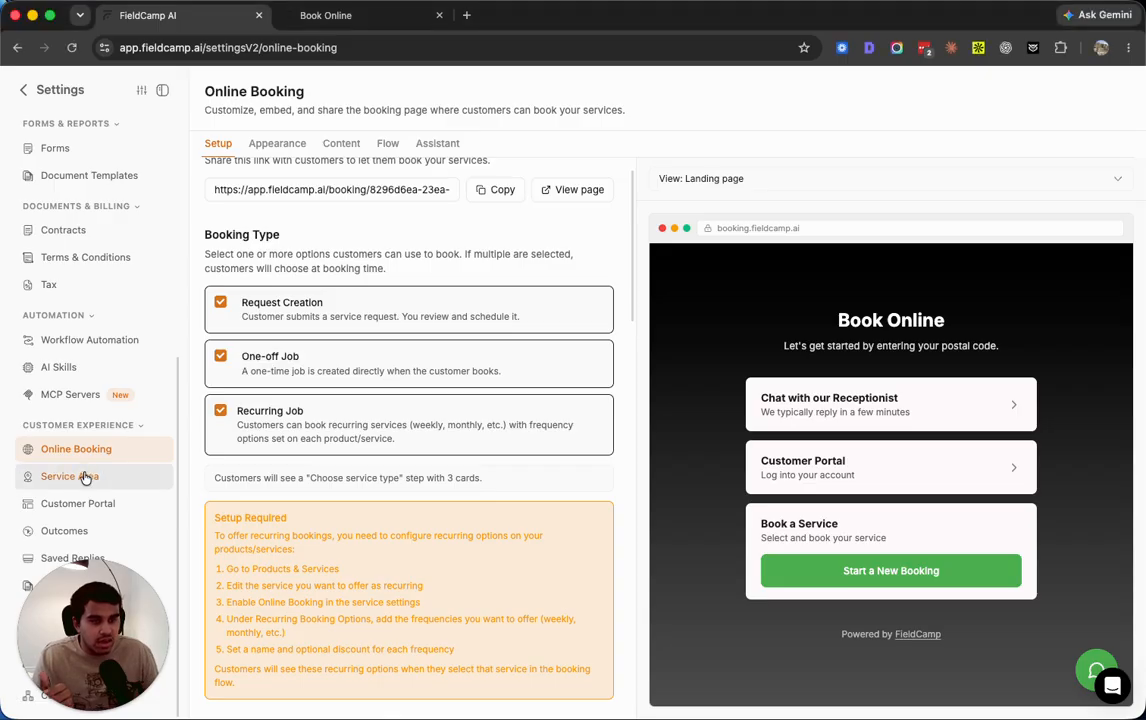
{"action": "left_click", "coordinate": [315, 233]}
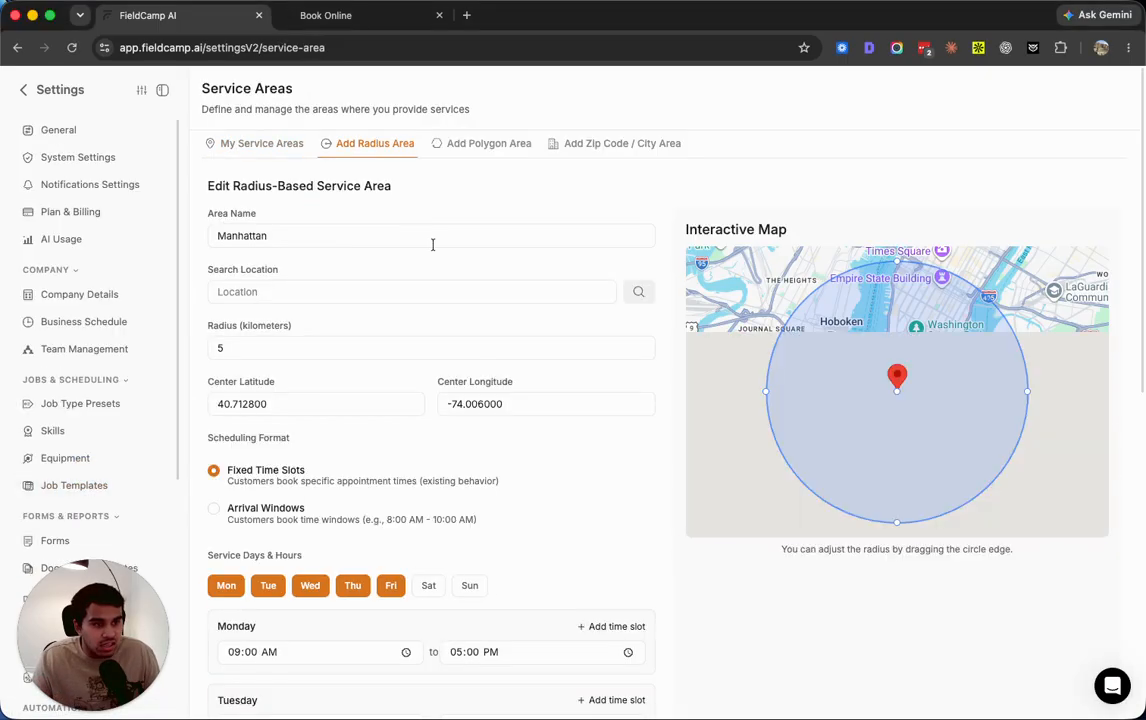
{"action": "scroll", "coordinate": [113, 417], "scroll_direction": "down", "scroll_amount": 8}
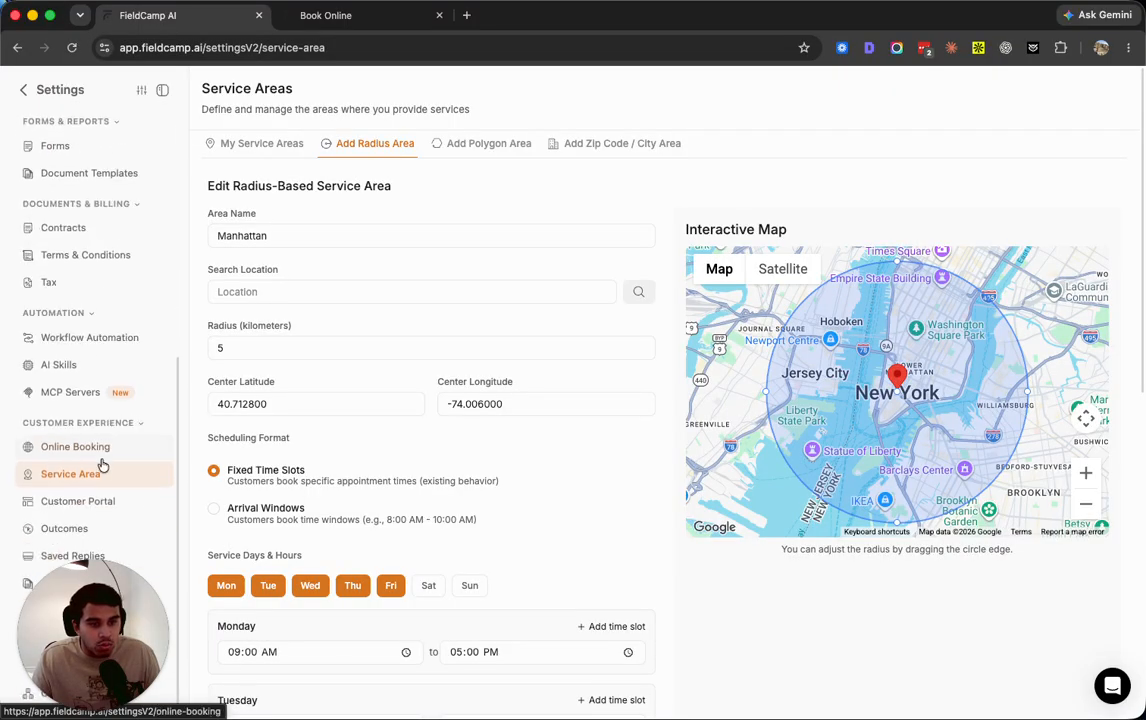
Switch to the Book Online page and start a new booking using the Service Contract option
{"action": "left_click", "coordinate": [312, 15]}
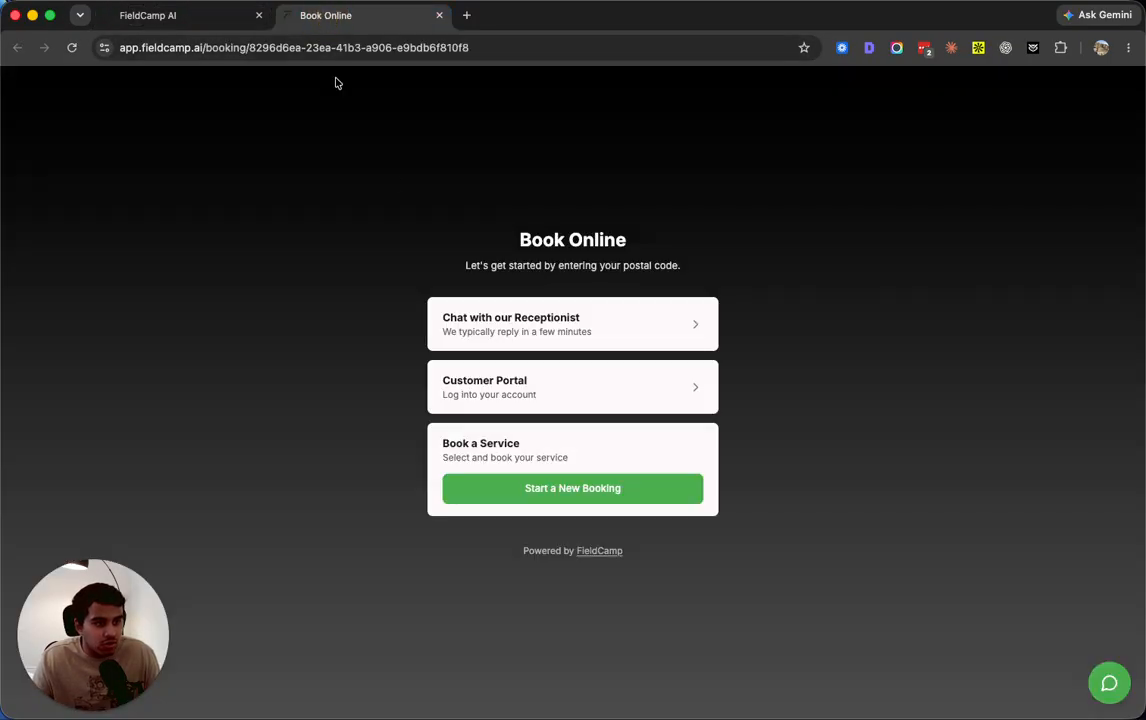
{"action": "left_click", "coordinate": [546, 497]}
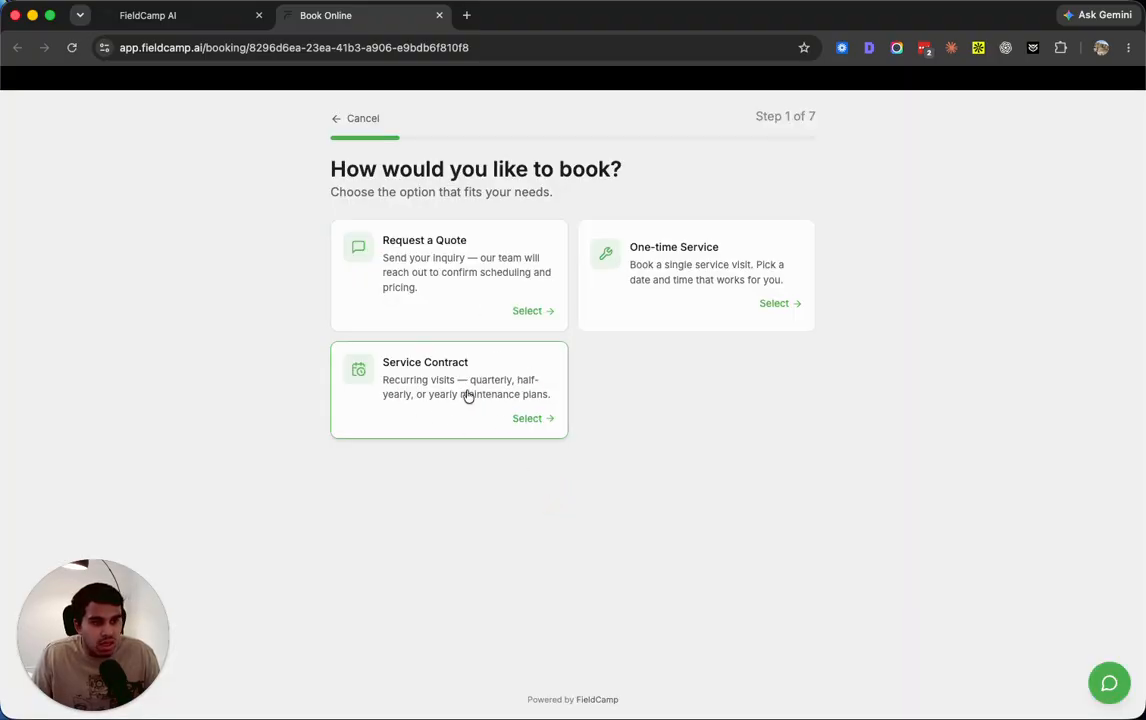
{"action": "left_click", "coordinate": [425, 386]}
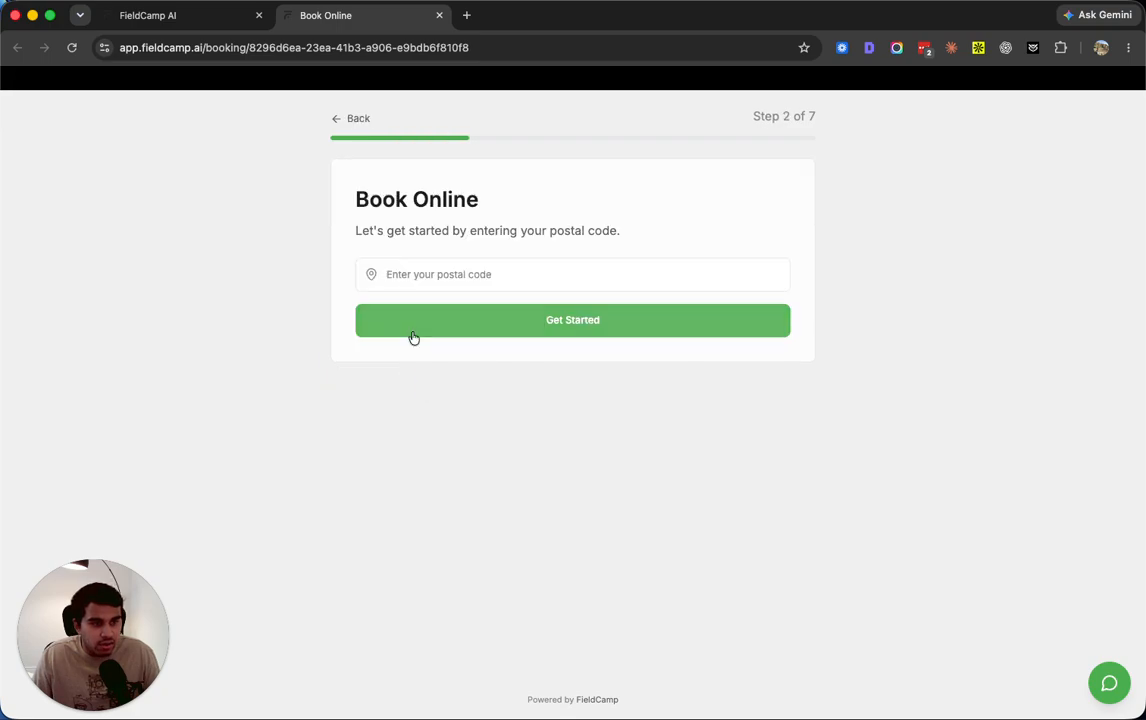
Submit postal code 10004 for the booking and choose the Gold service
{"action": "left_click", "coordinate": [398, 260]}
{"action": "type", "text": "10004"}
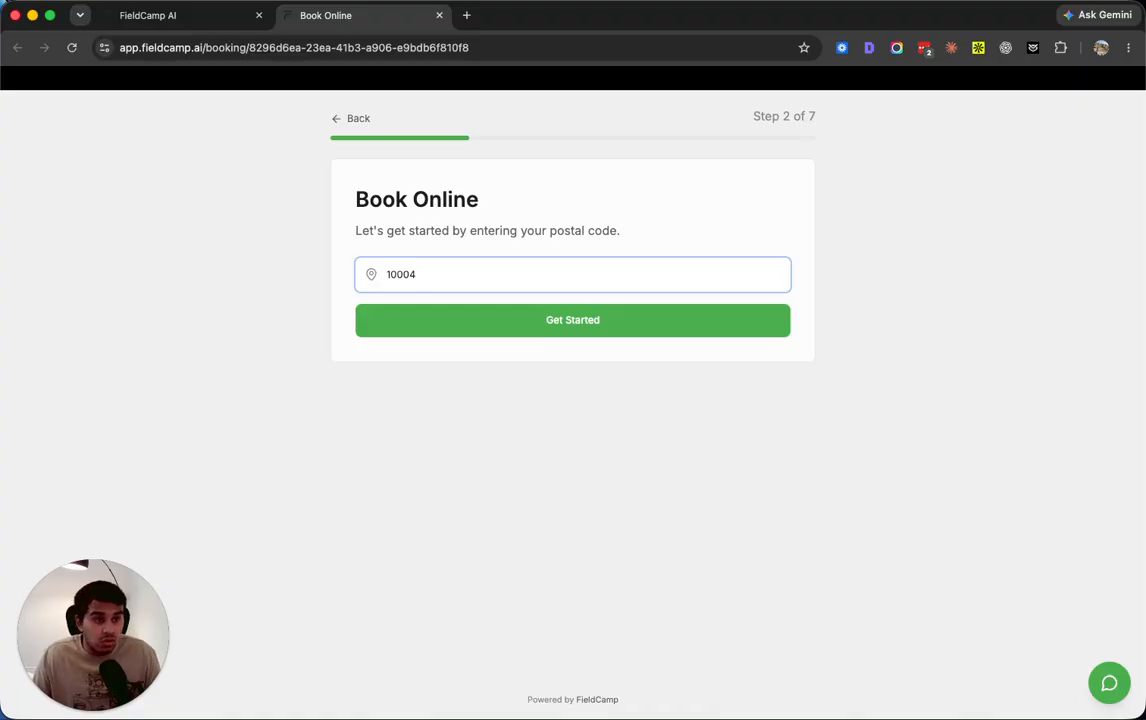
{"action": "left_click", "coordinate": [552, 322]}
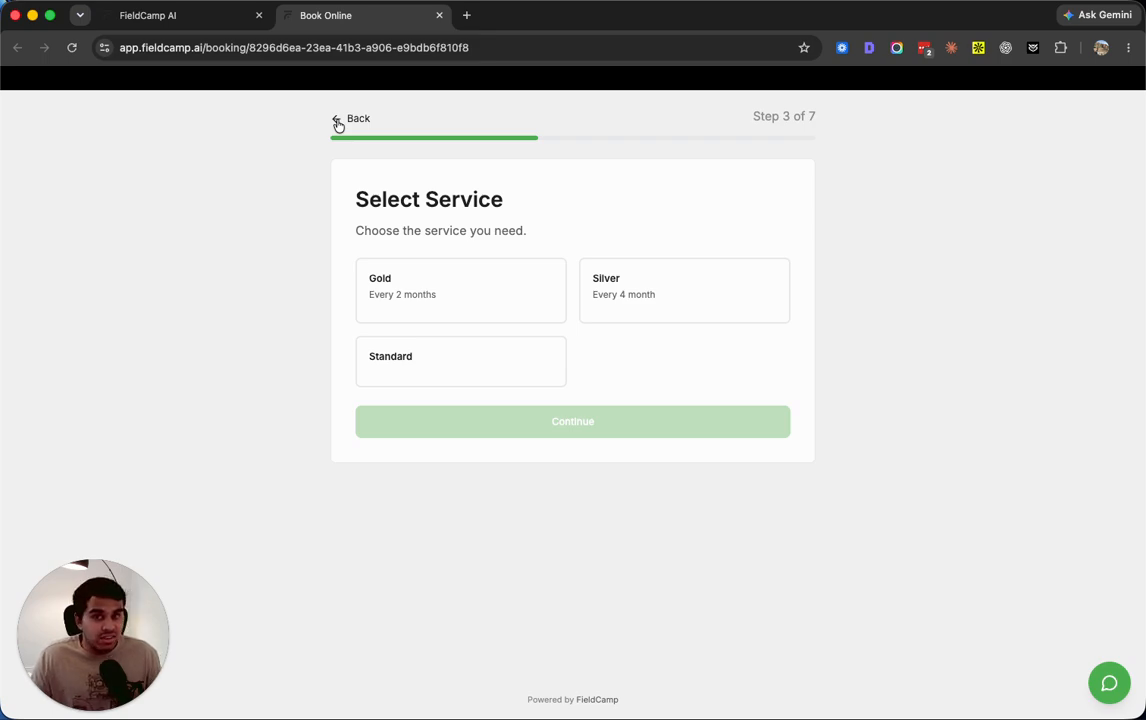
{"action": "left_click", "coordinate": [396, 292]}
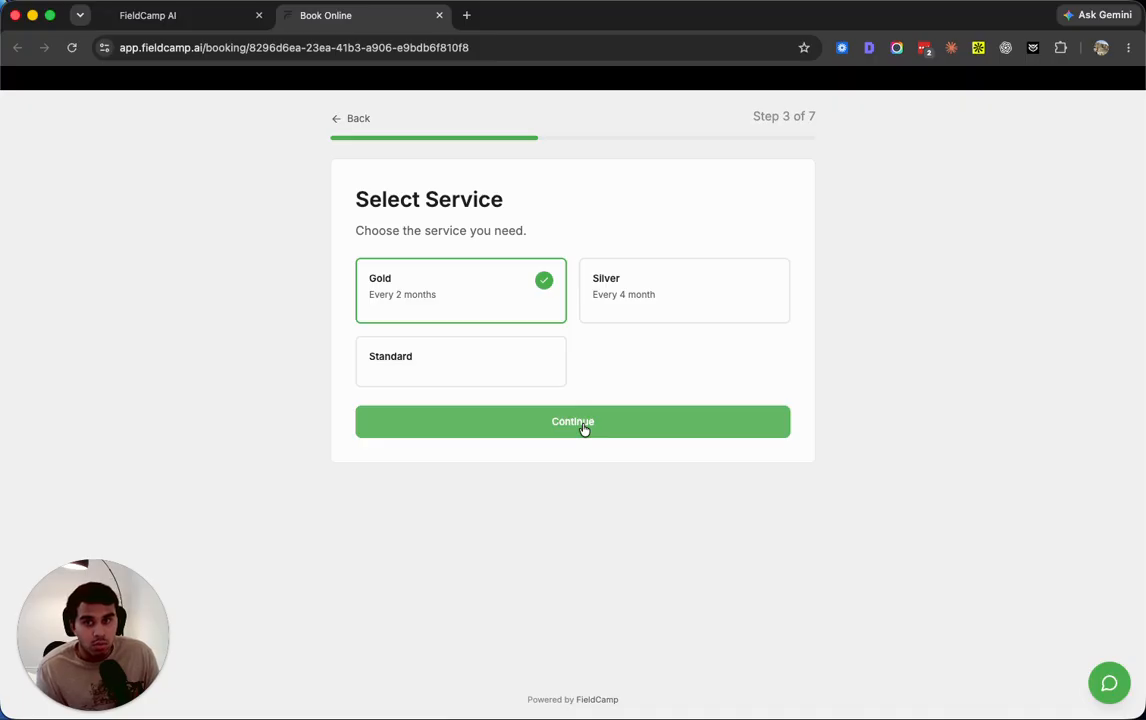
{"action": "left_click", "coordinate": [584, 428]}
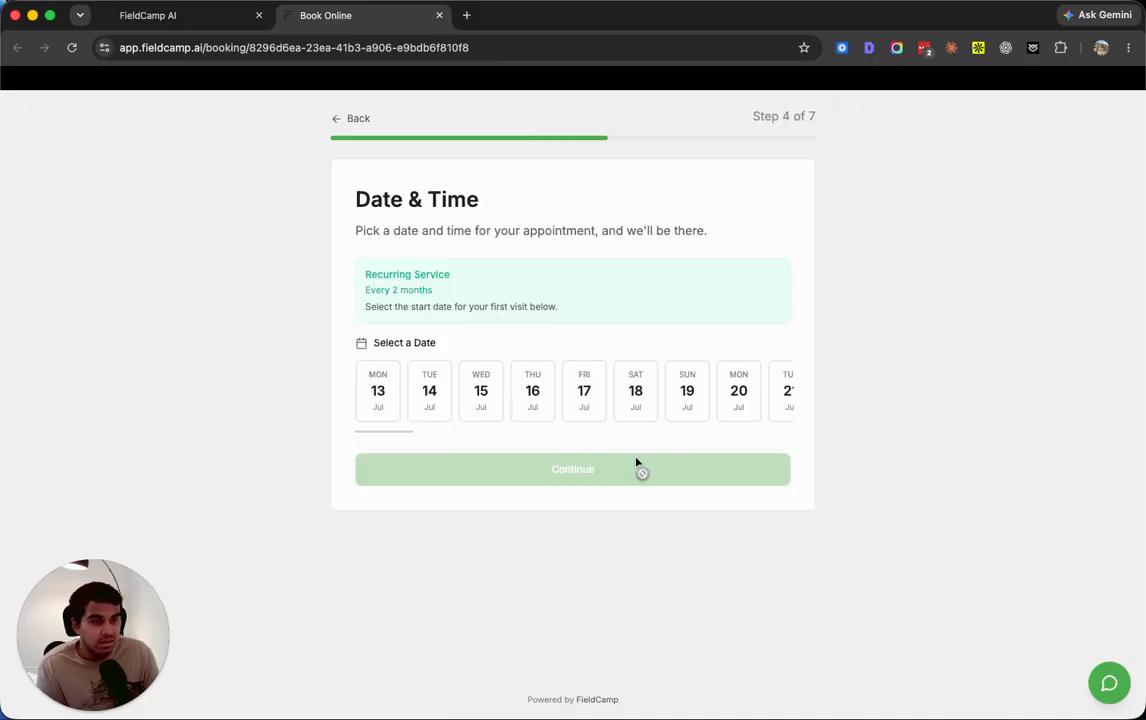
Set the first recurring visit to Wed, Jul 15 and move the Nov 15 visit to Nov 16
{"action": "left_click", "coordinate": [428, 390]}
{"action": "scroll", "coordinate": [640, 422], "scroll_direction": "down", "scroll_amount": 8}
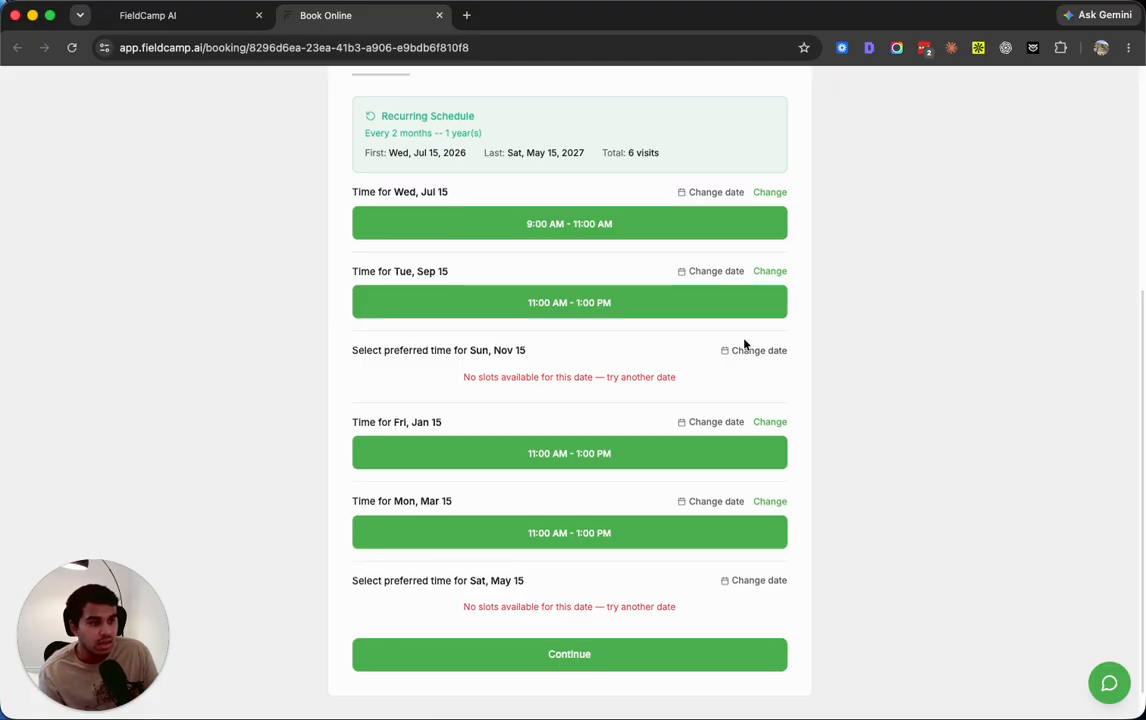
{"action": "left_click_drag", "start_coordinate": [463, 380], "coordinate": [714, 383]}
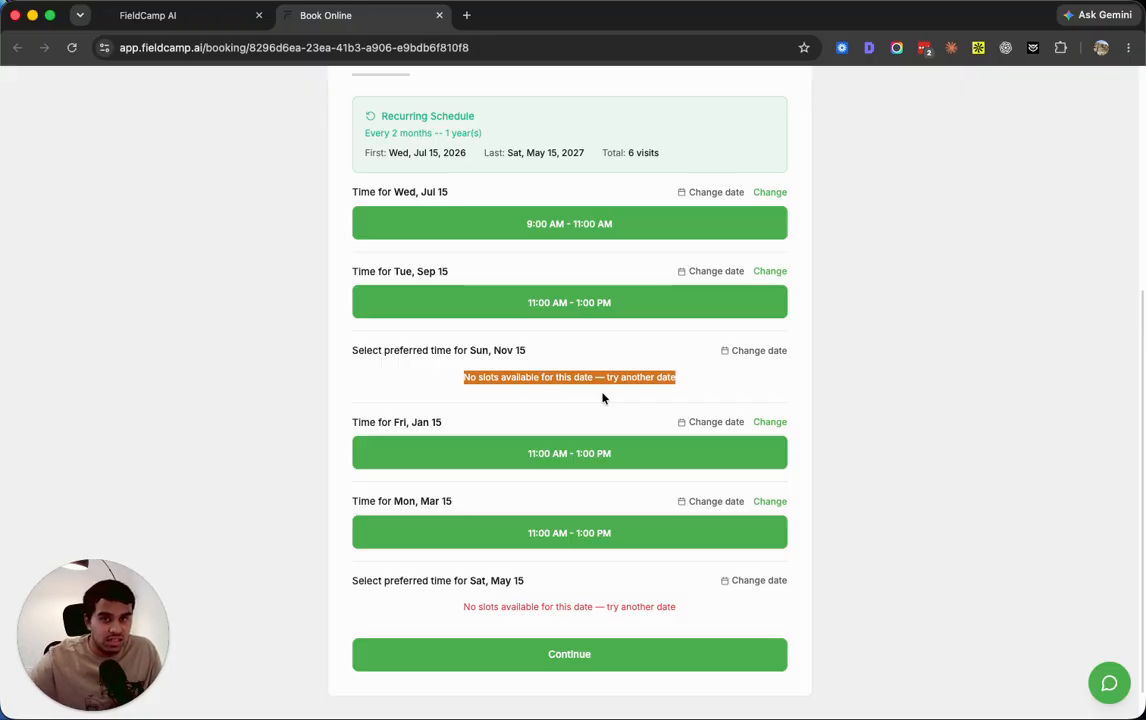
{"action": "left_click", "coordinate": [737, 353]}
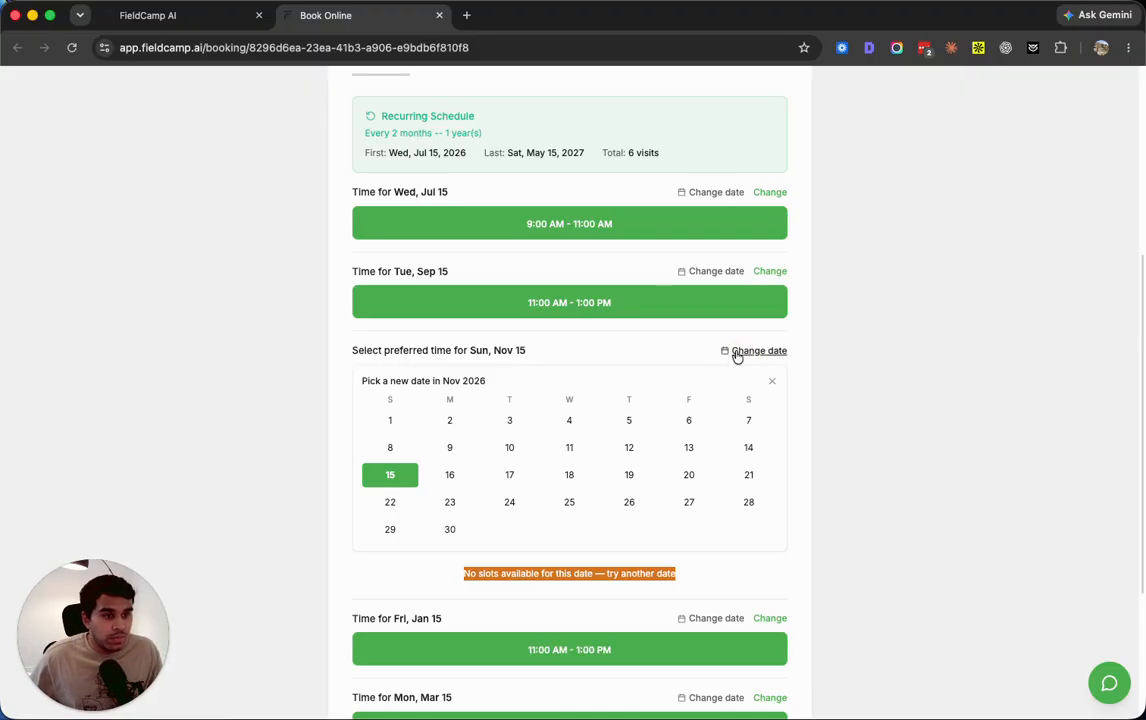
{"action": "left_click", "coordinate": [448, 475]}
Move the Sat, May 15 visit to Tue, May 18 and accept the visit schedule
{"action": "scroll", "coordinate": [700, 480], "scroll_direction": "down", "scroll_amount": 1}
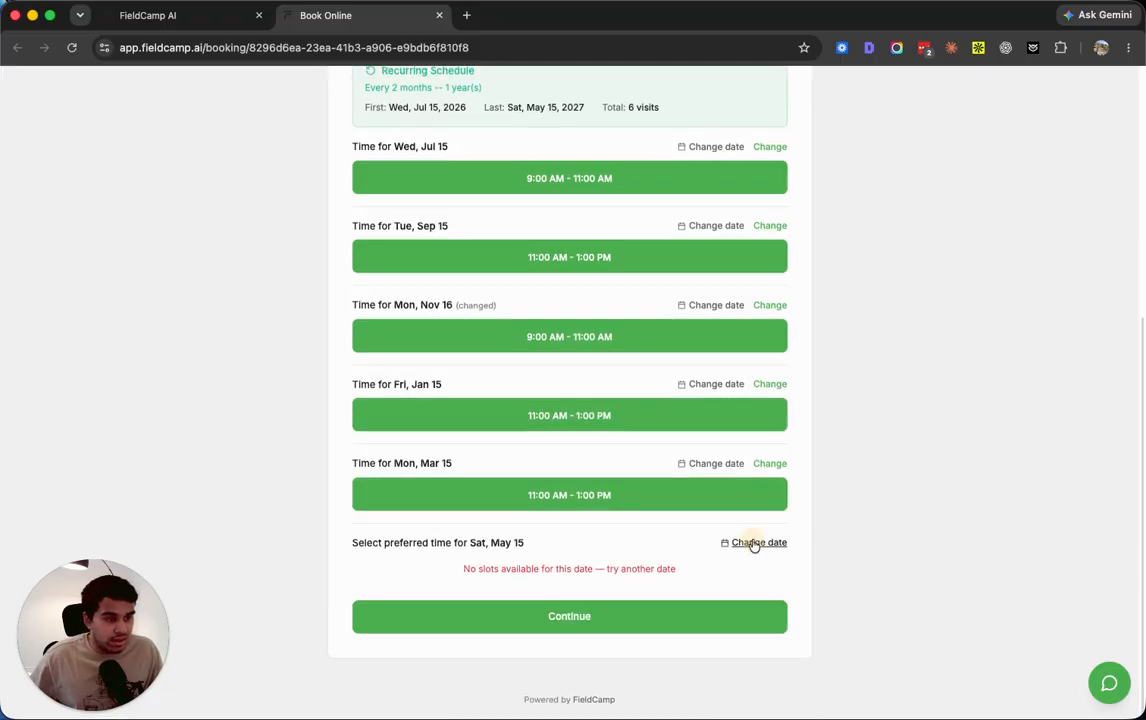
{"action": "left_click", "coordinate": [752, 542]}
{"action": "scroll", "coordinate": [672, 643], "scroll_direction": "down", "scroll_amount": 2}
{"action": "left_click", "coordinate": [513, 610]}
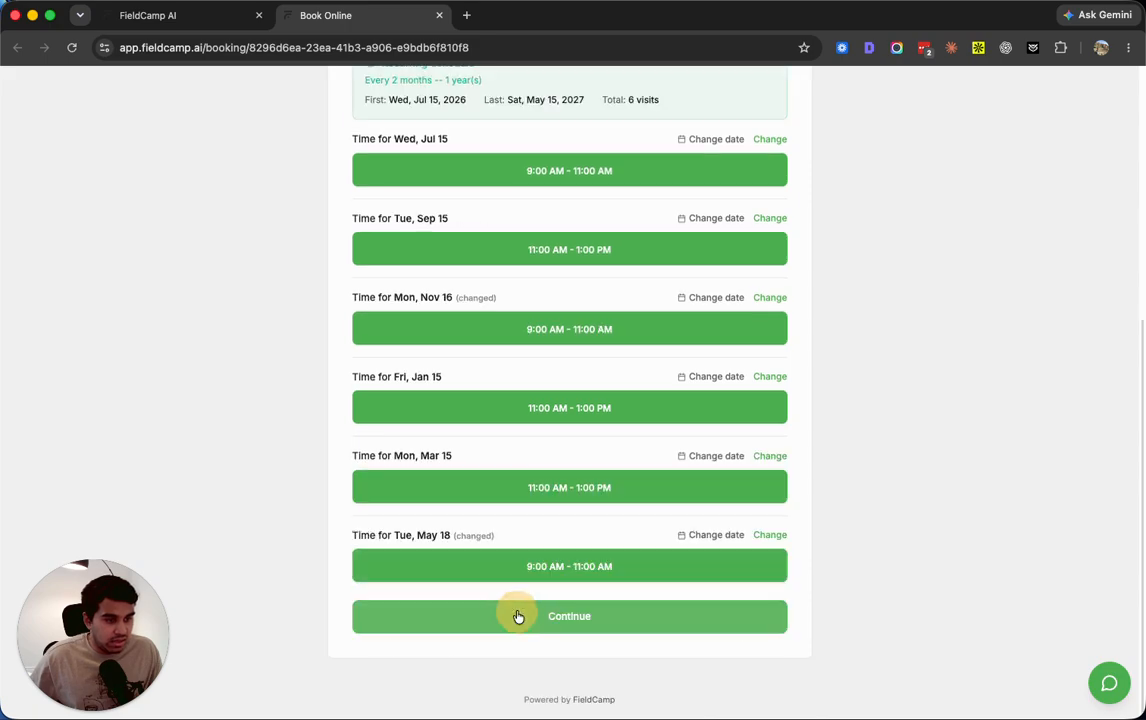
{"action": "left_click", "coordinate": [524, 614]}
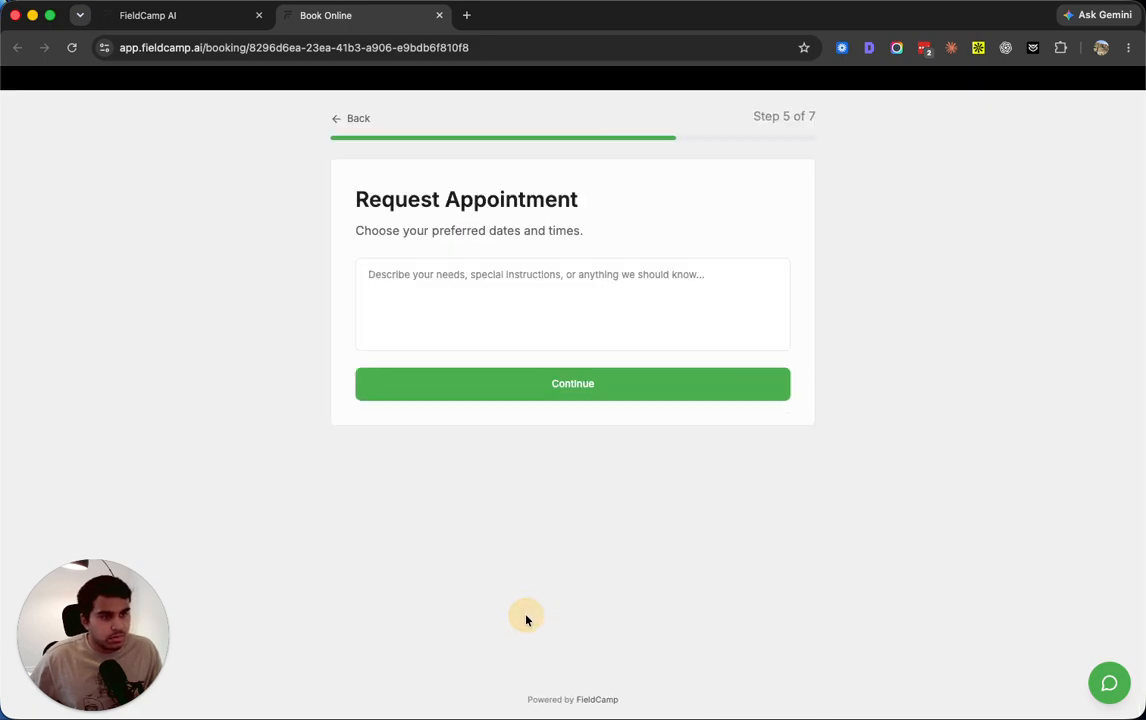
Enter "Test" as the appointment description and proceed to the contact information form
{"action": "left_click", "coordinate": [430, 289]}
{"action": "type", "text": "Test"}
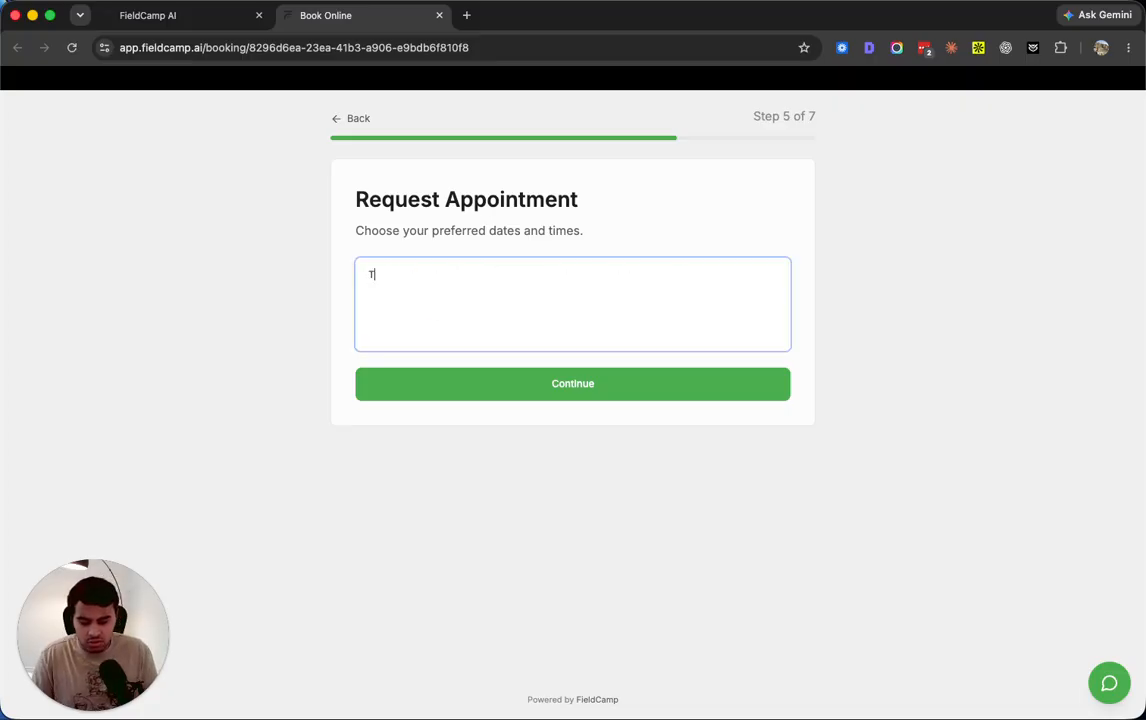
{"action": "left_click", "coordinate": [455, 396]}
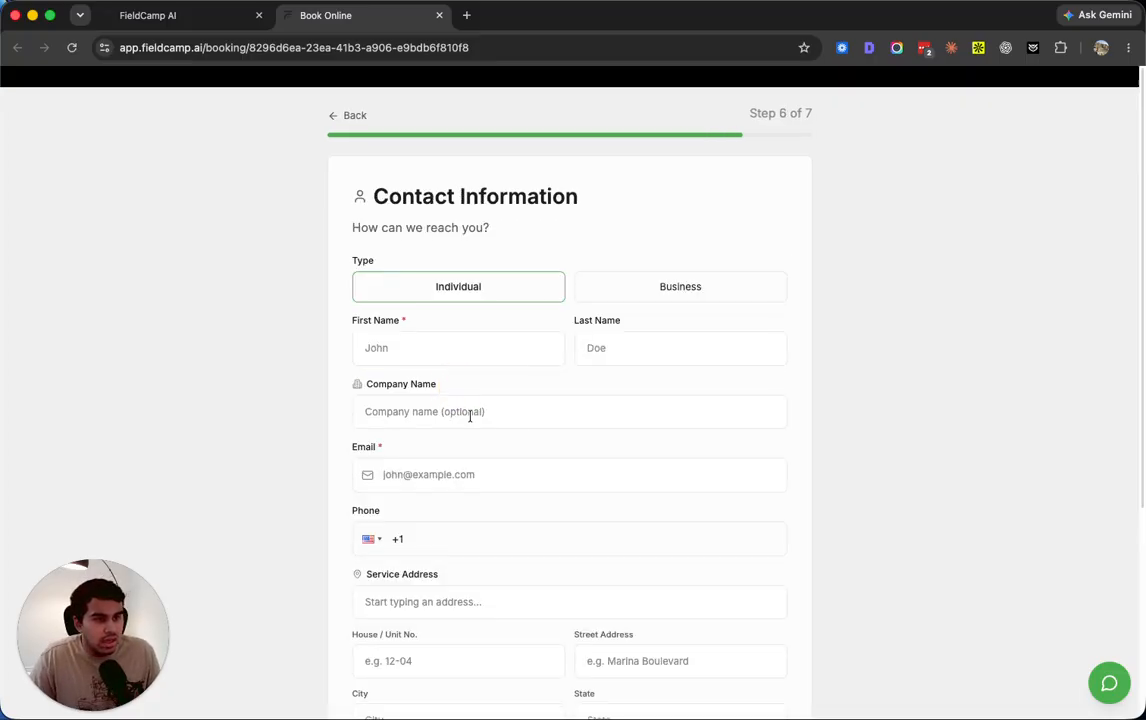
{"action": "scroll", "coordinate": [468, 412], "scroll_direction": "down", "scroll_amount": 5}
{"action": "scroll", "coordinate": [638, 559], "scroll_direction": "up", "scroll_amount": 5}
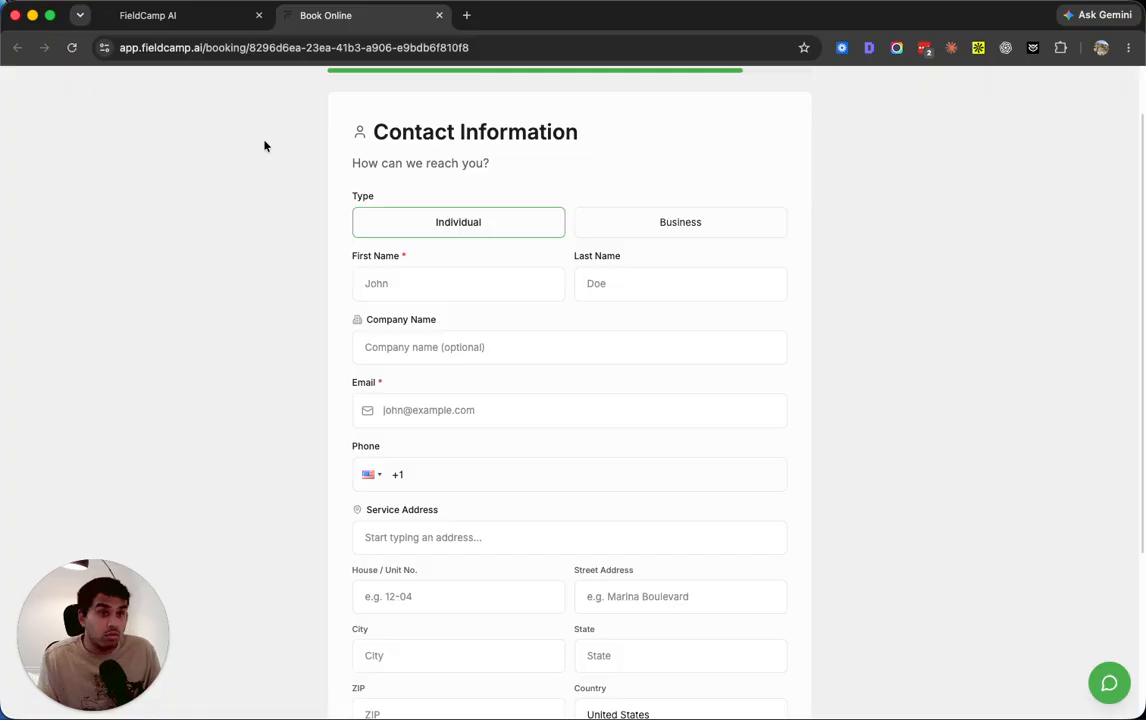
Return to the FieldCamp AI settings and open the Custom Objects list
{"action": "left_click", "coordinate": [159, 18]}
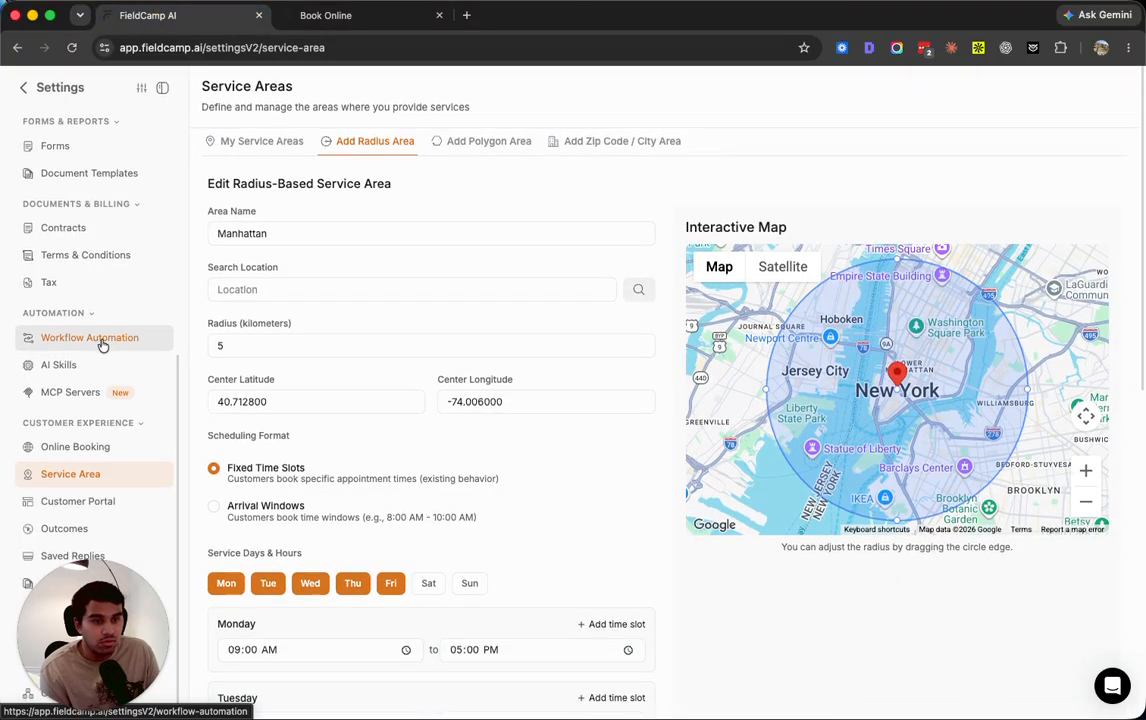
{"action": "left_click_drag", "start_coordinate": [77, 618], "coordinate": [1037, 566]}
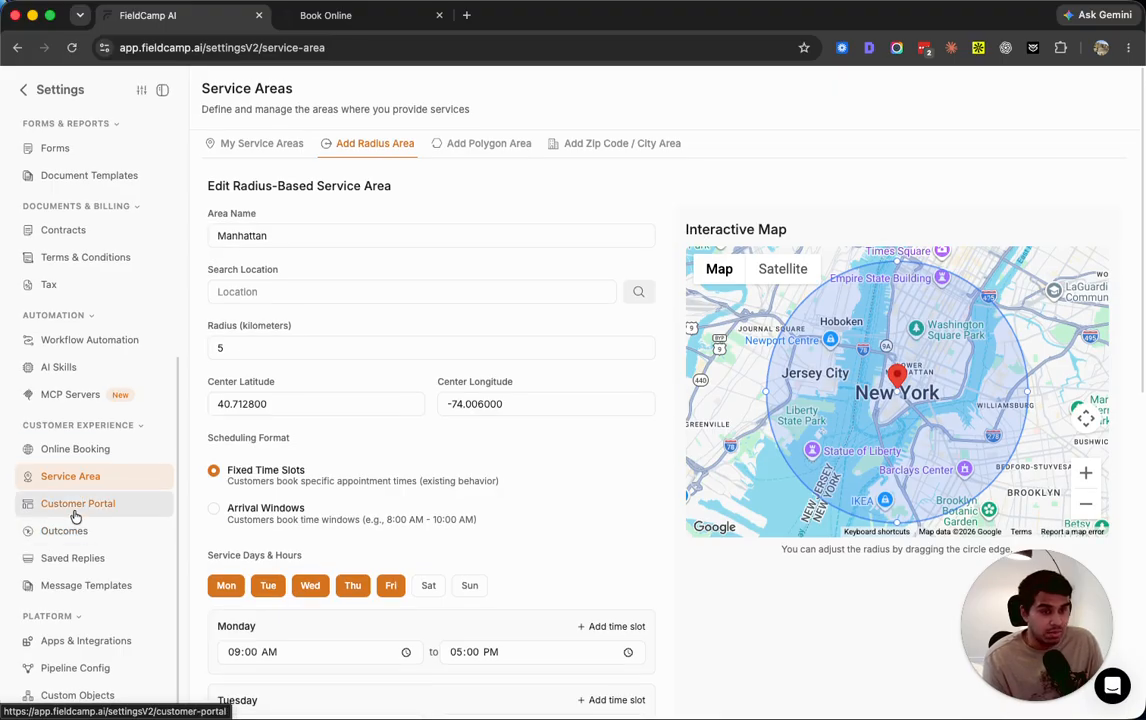
{"action": "left_click", "coordinate": [76, 694]}
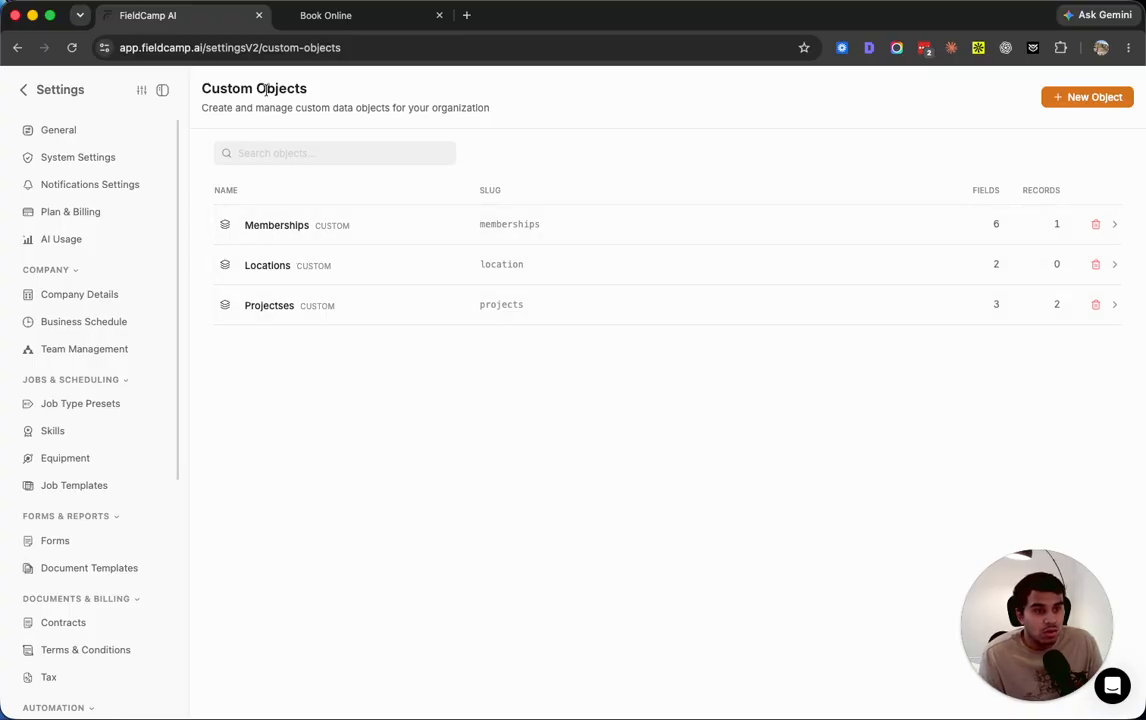
{"action": "left_click_drag", "start_coordinate": [201, 89], "coordinate": [317, 87]}
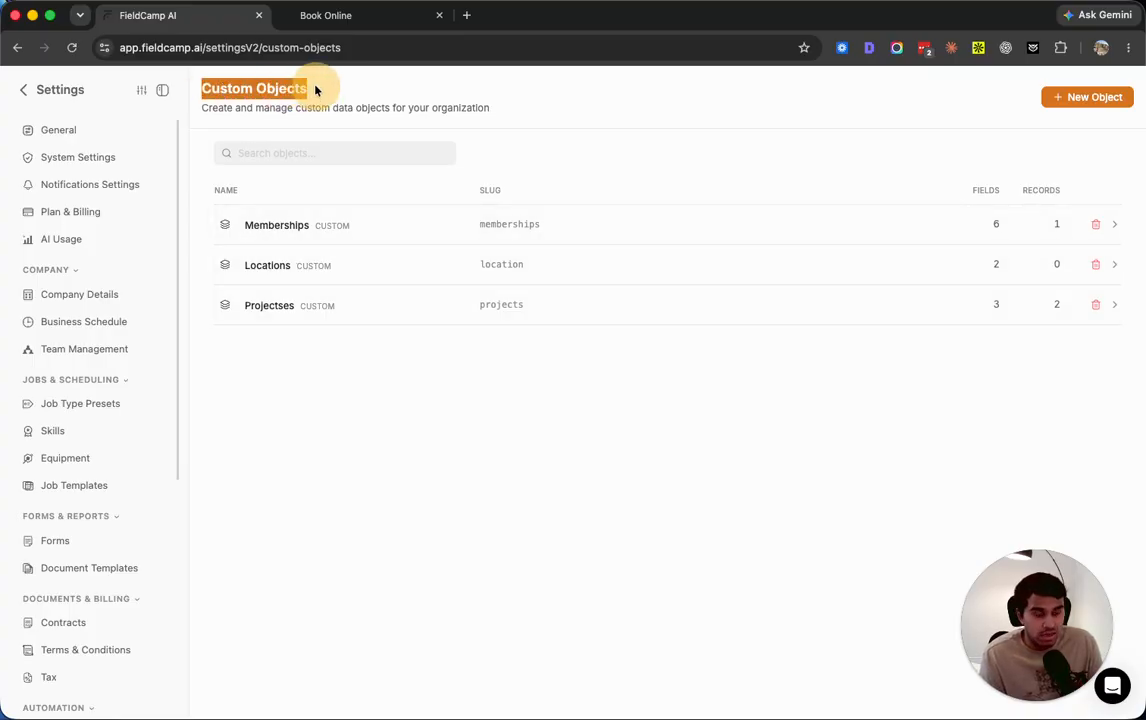
{"action": "left_click", "coordinate": [285, 515]}
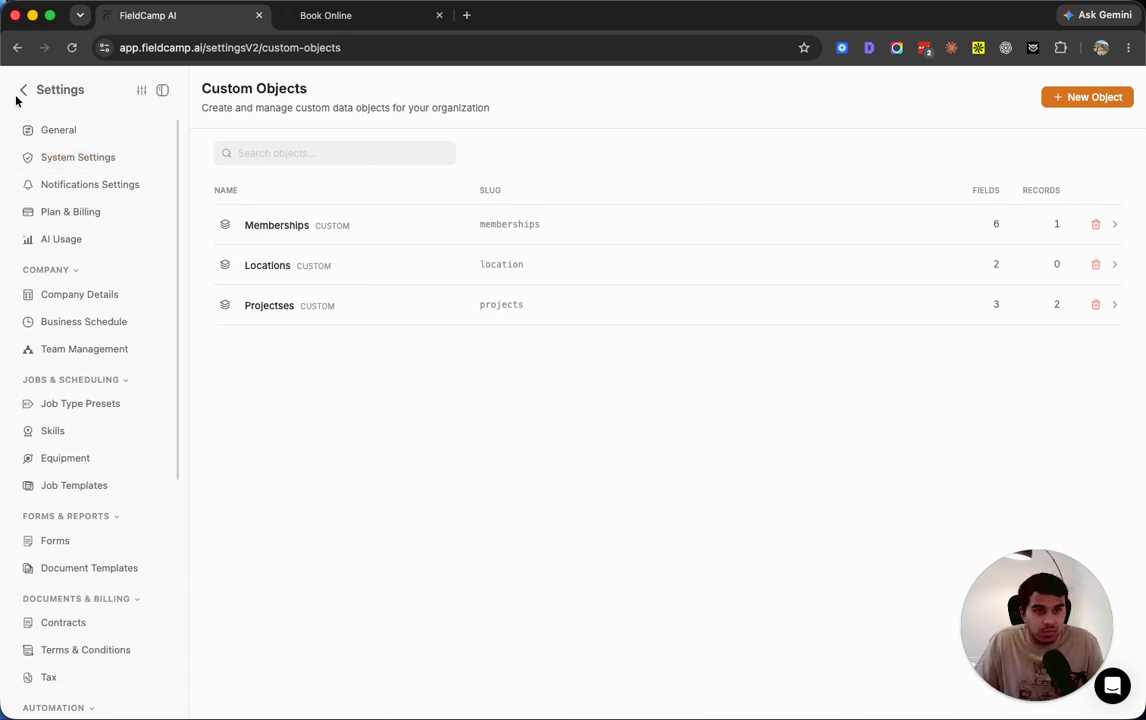
Open the Pipeline Config settings to review the system and custom object pipelines
{"action": "scroll", "coordinate": [150, 440], "scroll_direction": "down", "scroll_amount": 2}
{"action": "scroll", "coordinate": [80, 660], "scroll_direction": "down", "scroll_amount": 3}
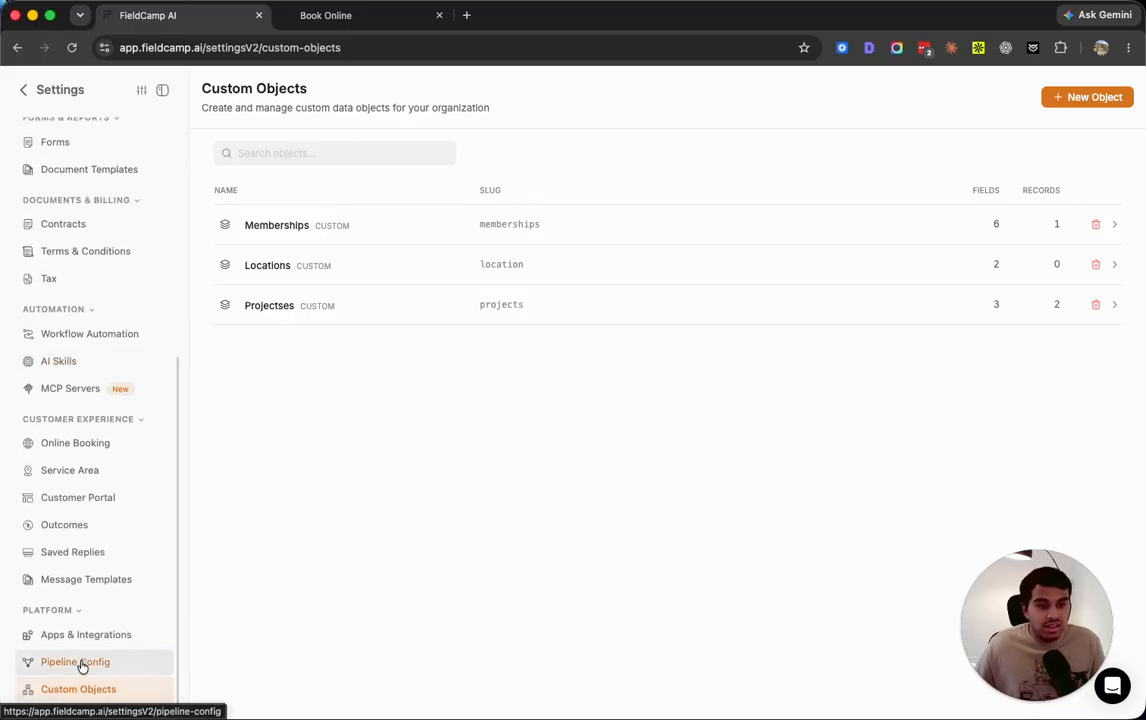
{"action": "left_click", "coordinate": [72, 667]}
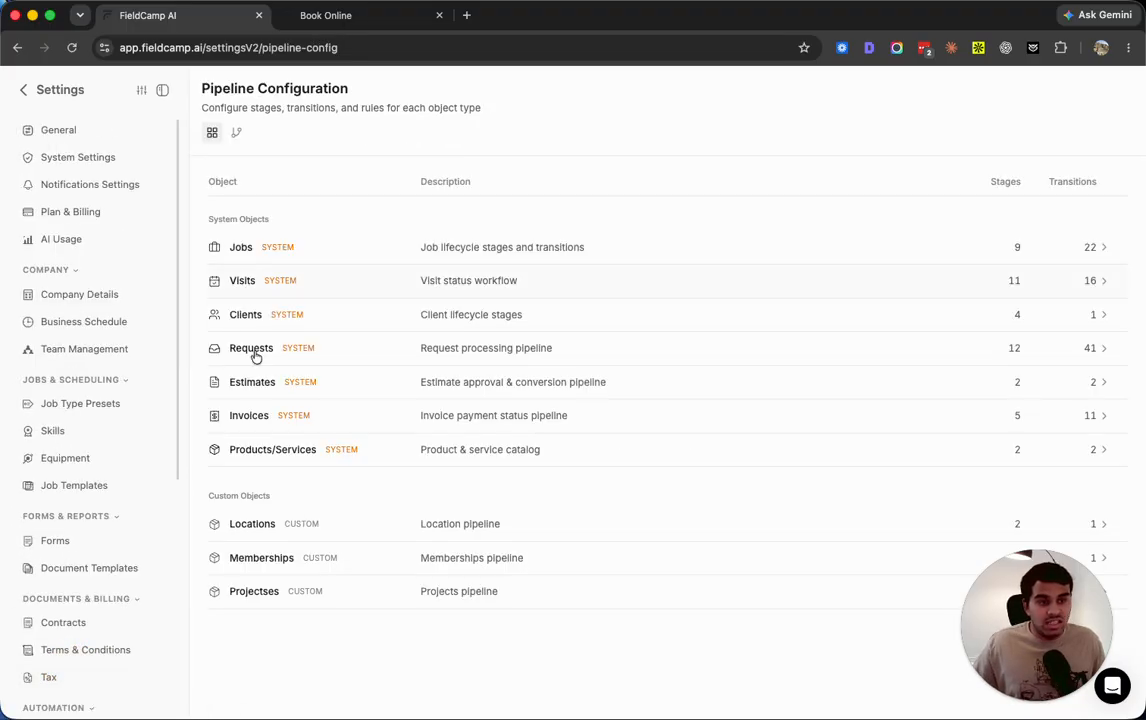
Go back to Custom Objects and open the Memberships object's fields
{"action": "scroll", "coordinate": [97, 524], "scroll_direction": "down", "scroll_amount": 5}
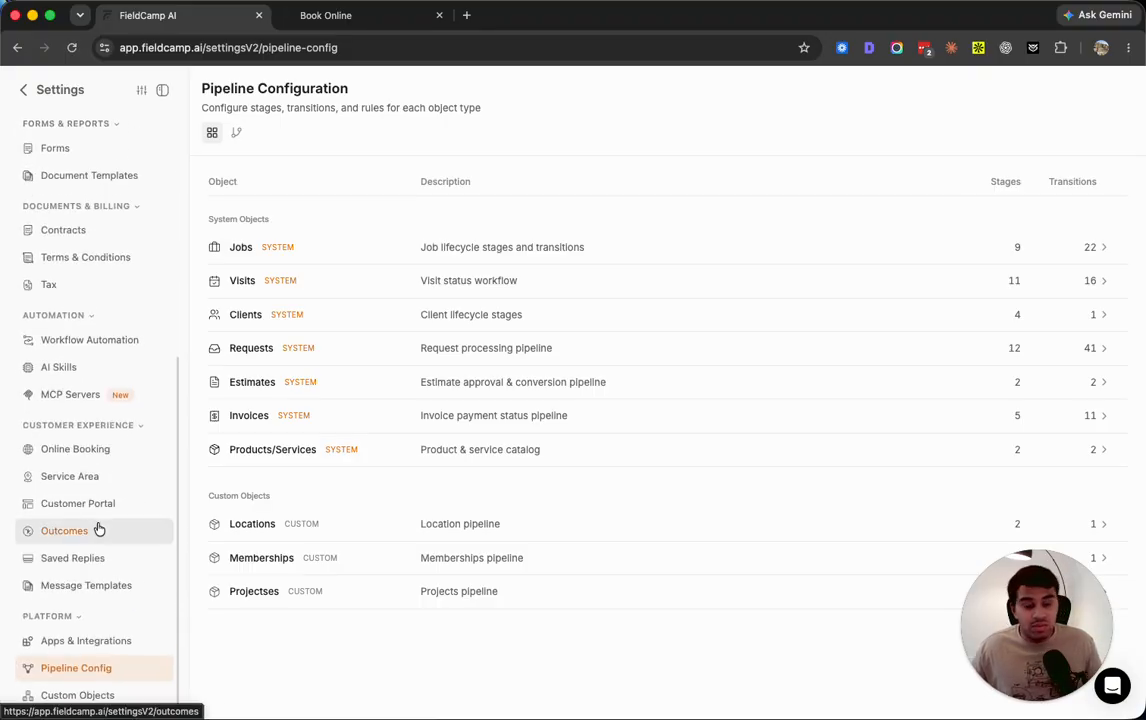
{"action": "left_click", "coordinate": [74, 690]}
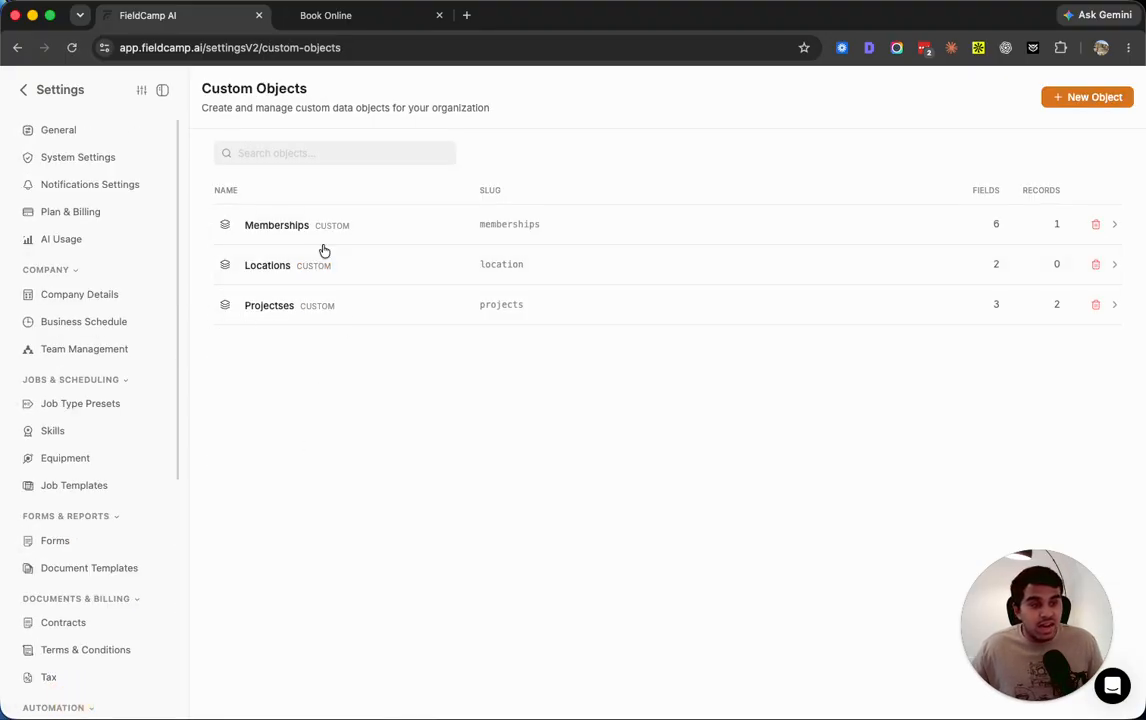
{"action": "left_click", "coordinate": [271, 225]}
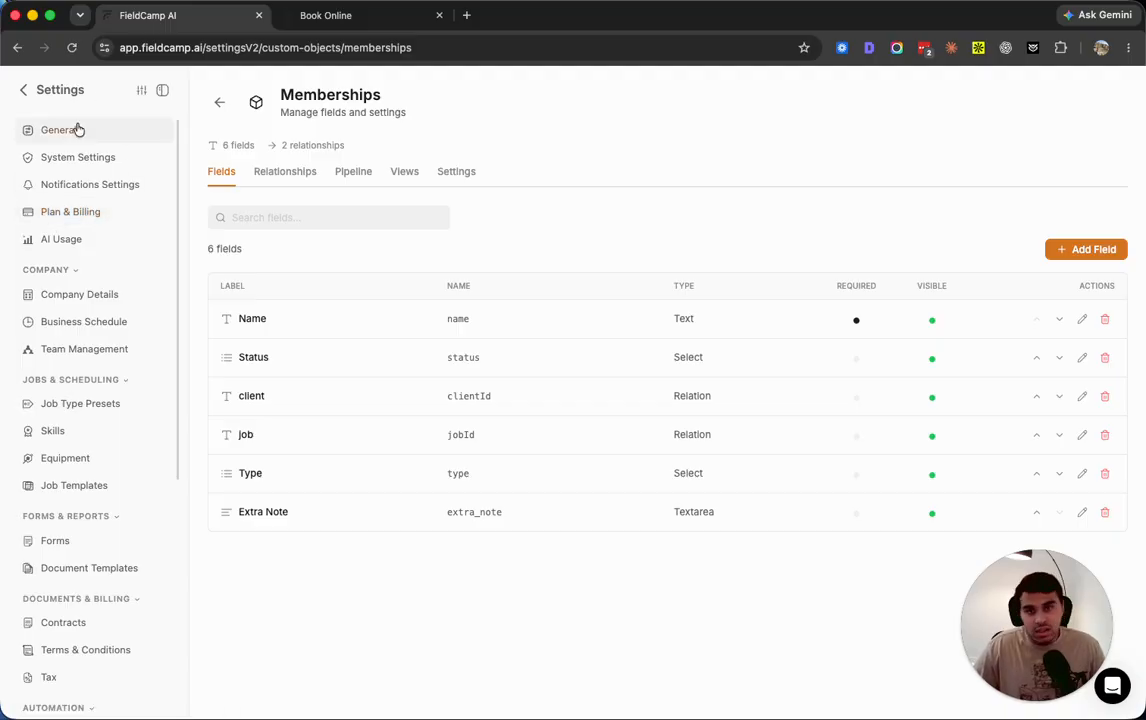
Leave the settings and open the Membership Plans category in Products & Services
{"action": "left_click", "coordinate": [23, 90]}
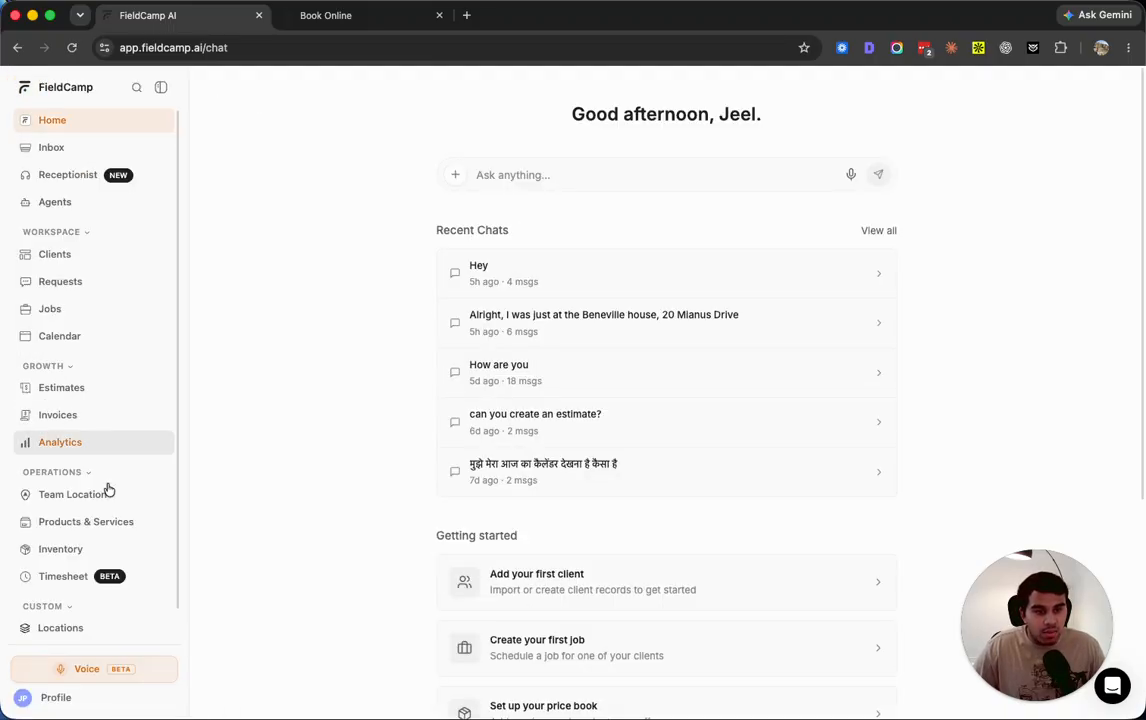
{"action": "left_click", "coordinate": [87, 524]}
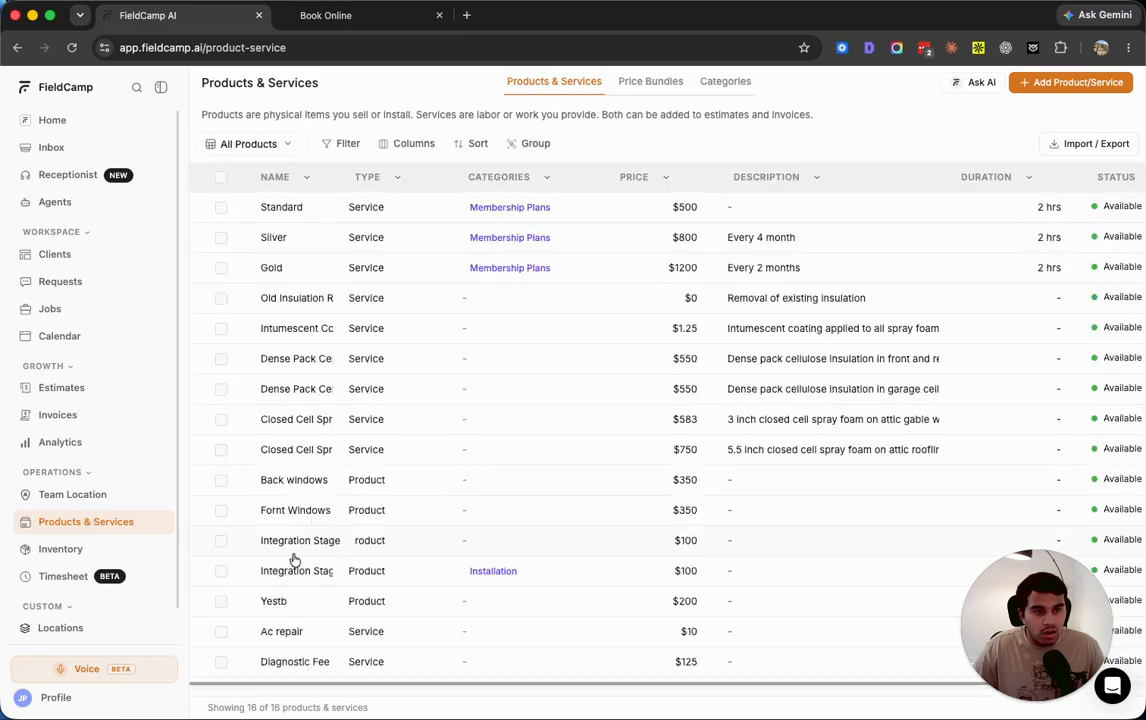
{"action": "left_click", "coordinate": [721, 83]}
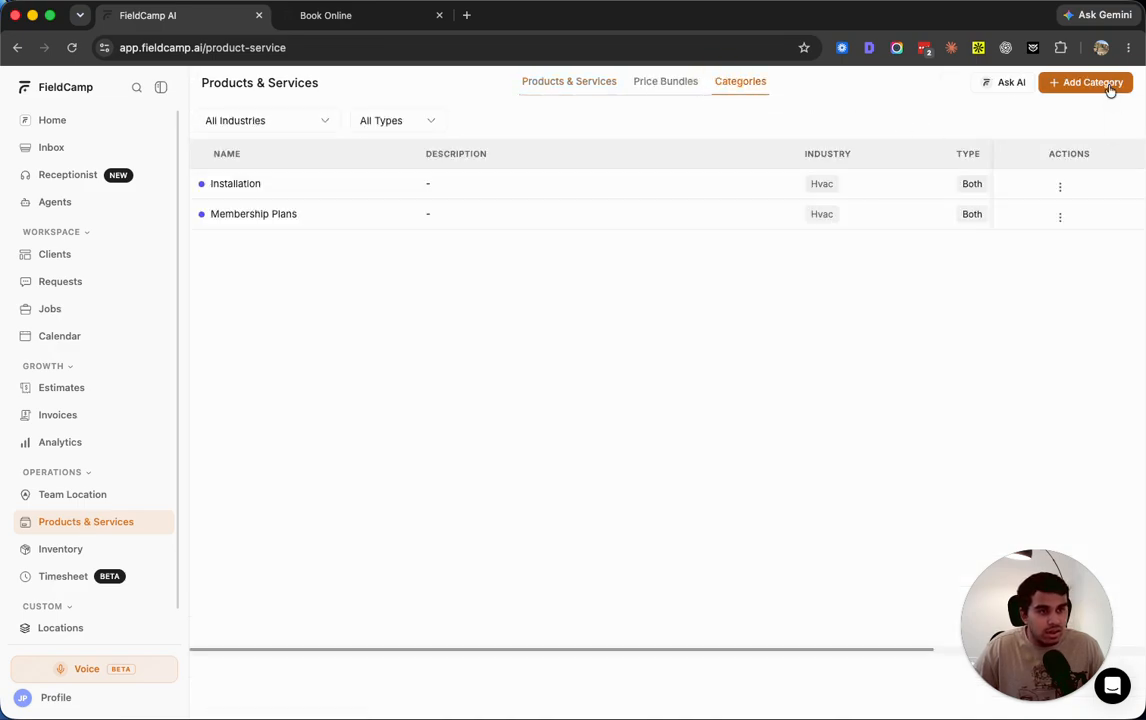
{"action": "left_click", "coordinate": [260, 215]}
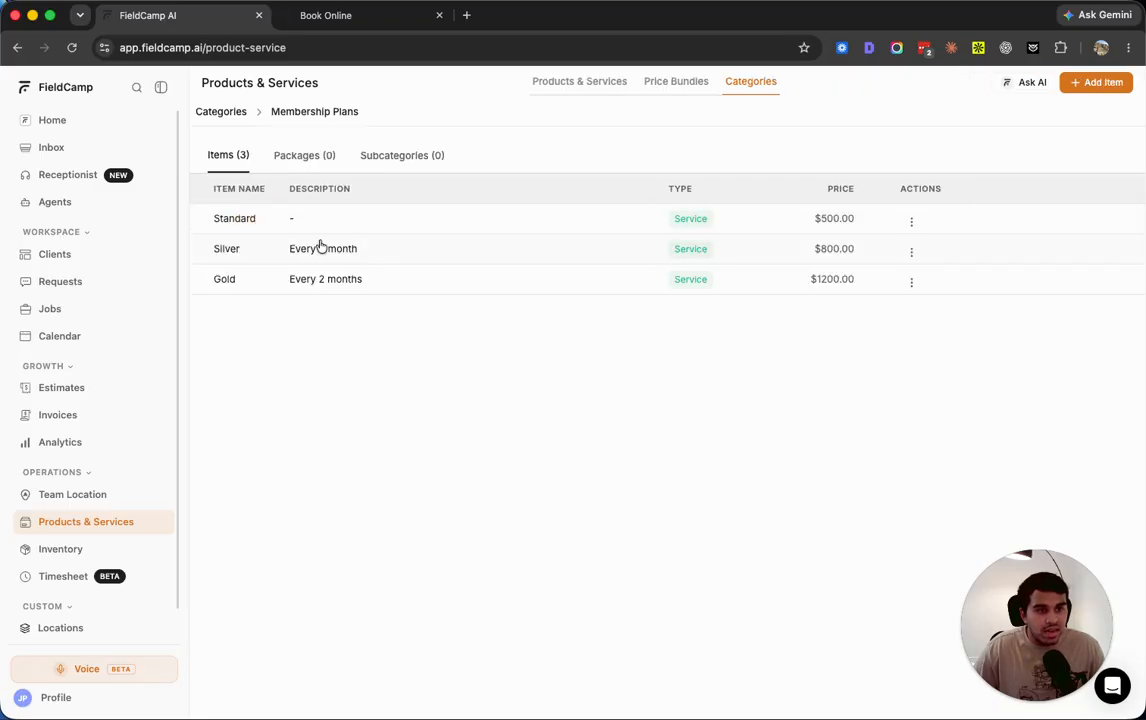
Open the Gold plan from the full products and services list, review its online booking settings, and return to the list
{"action": "left_click", "coordinate": [222, 279]}
{"action": "scroll", "coordinate": [74, 555], "scroll_direction": "down", "scroll_amount": 2}
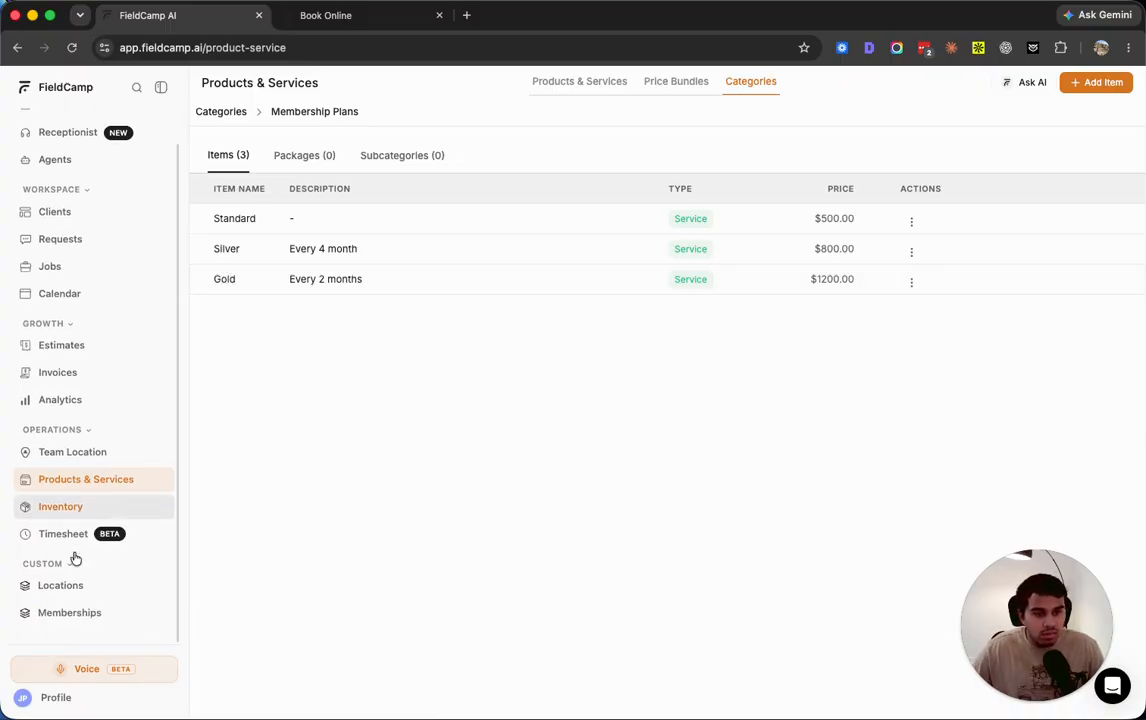
{"action": "left_click", "coordinate": [575, 82]}
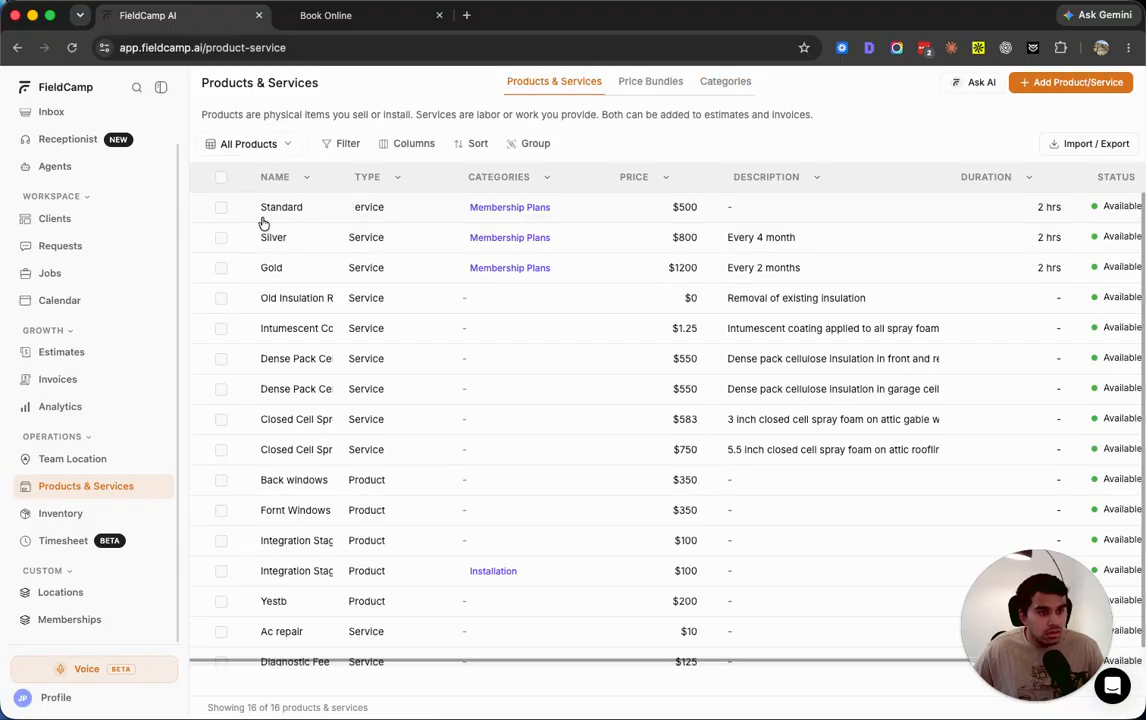
{"action": "left_click", "coordinate": [271, 268]}
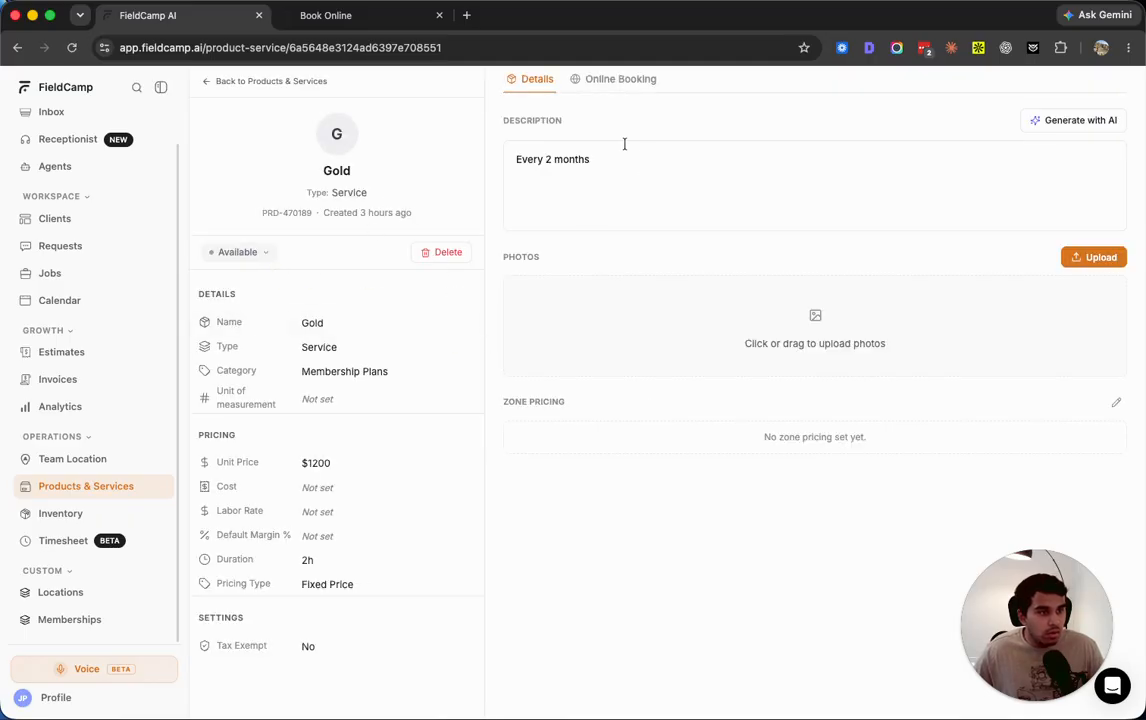
{"action": "left_click", "coordinate": [603, 80]}
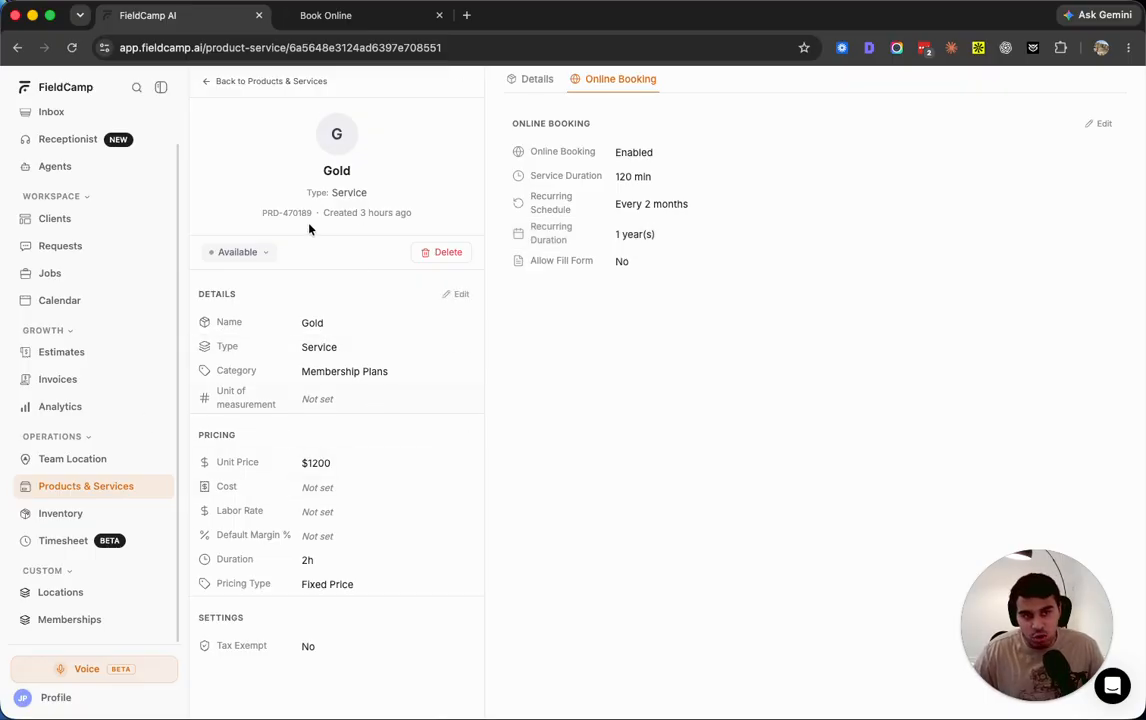
{"action": "left_click", "coordinate": [207, 81]}
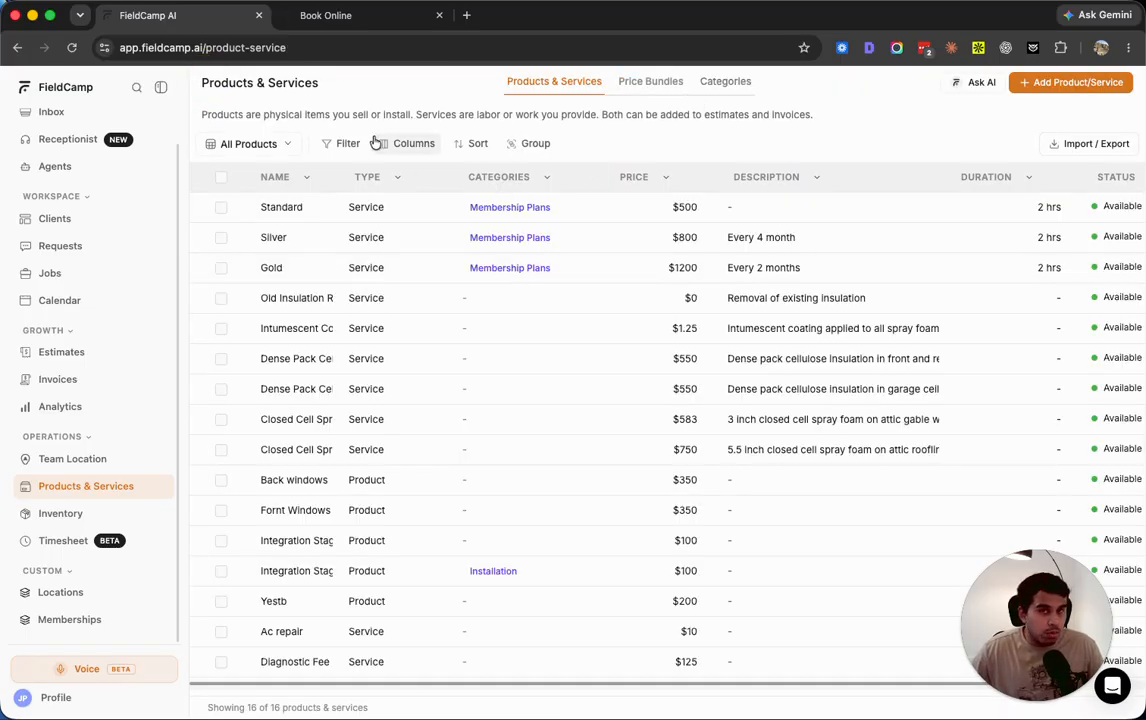
Try enabling online booking and a recurring schedule in a new product/service form, and close the form without creating the item
{"action": "left_click", "coordinate": [1058, 86]}
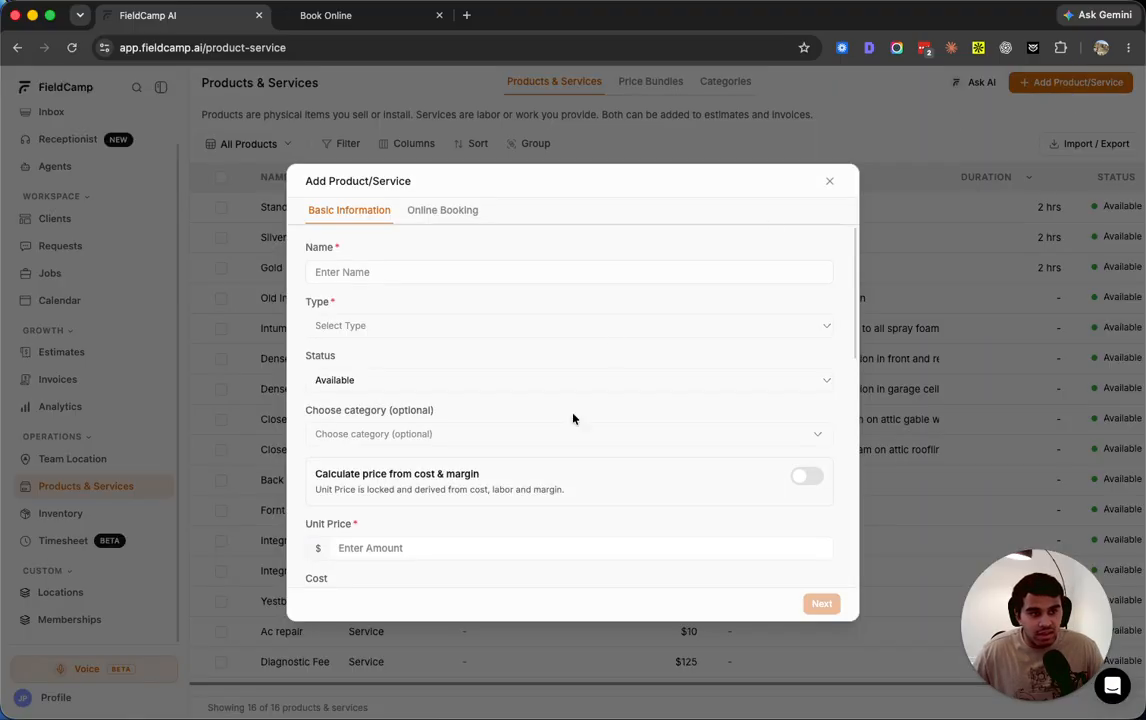
{"action": "left_click", "coordinate": [431, 214]}
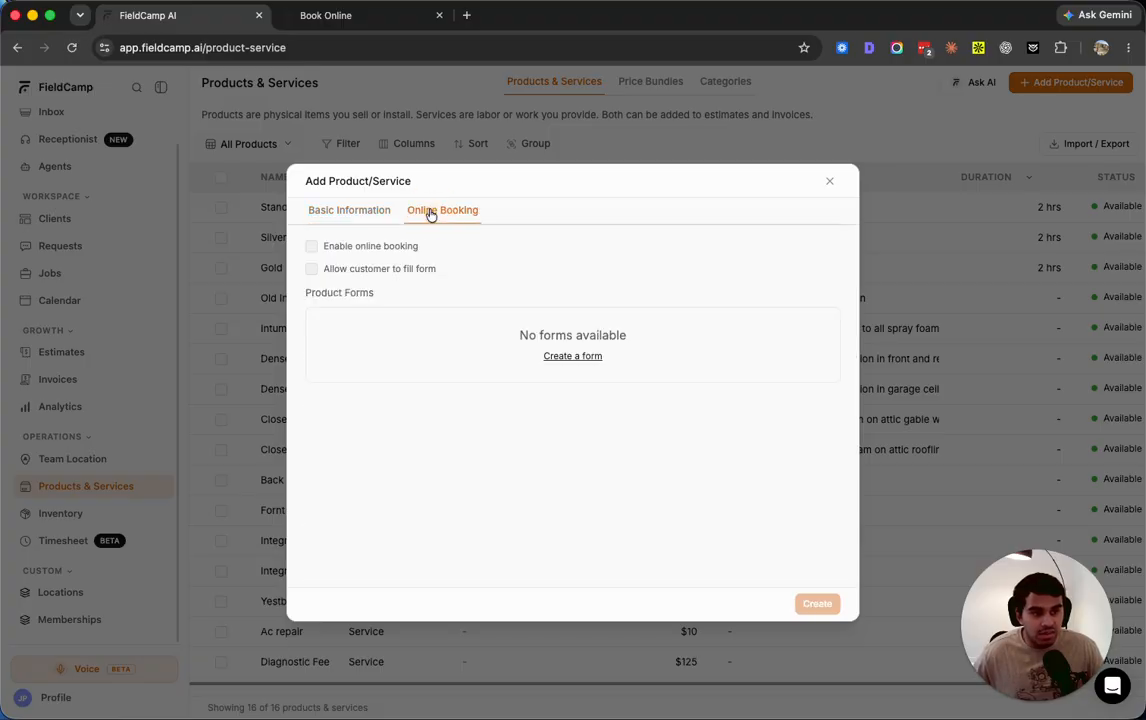
{"action": "left_click", "coordinate": [312, 247]}
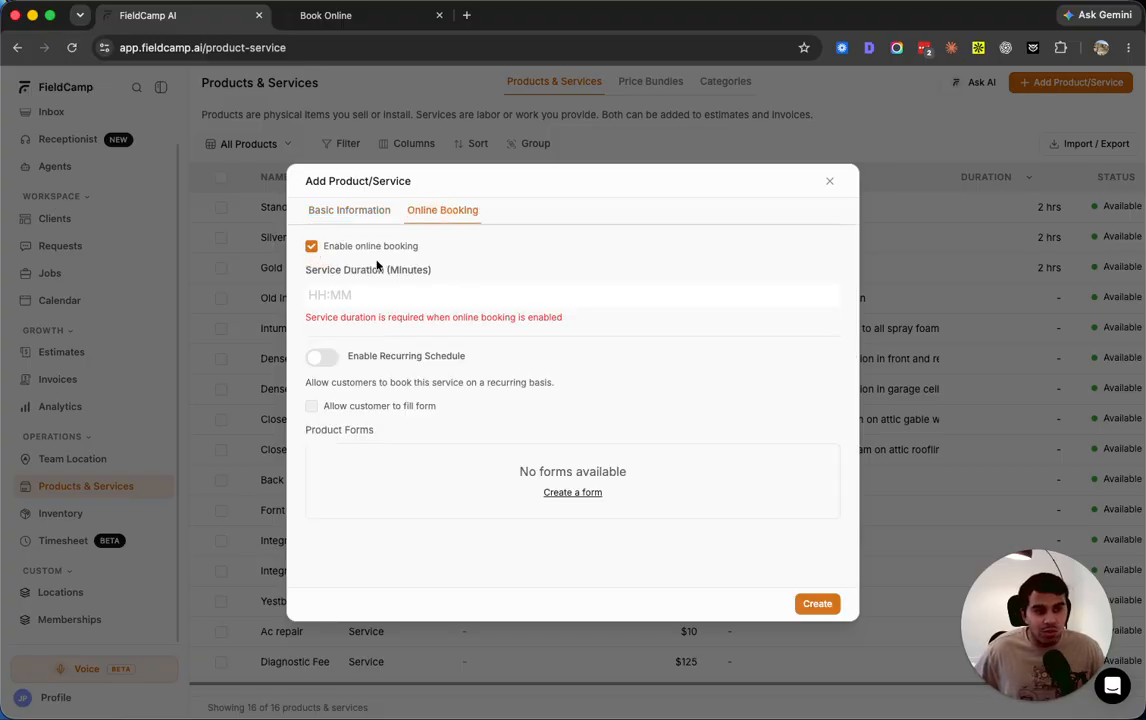
{"action": "left_click", "coordinate": [321, 357]}
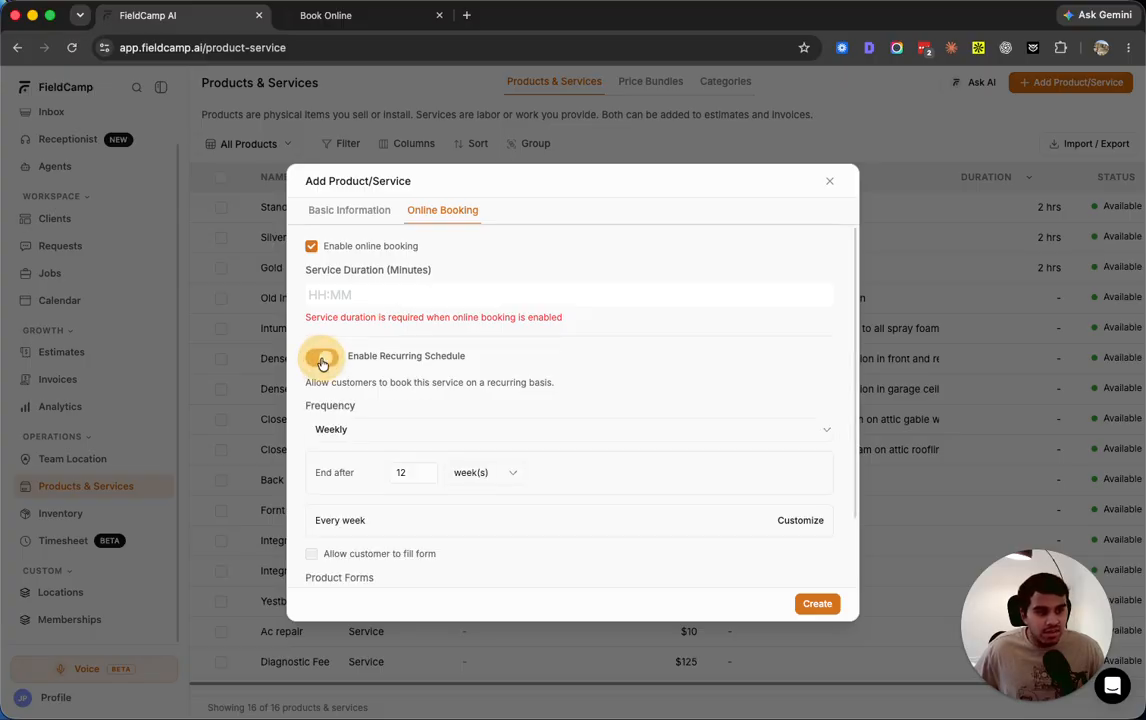
{"action": "scroll", "coordinate": [463, 404], "scroll_direction": "down", "scroll_amount": 2}
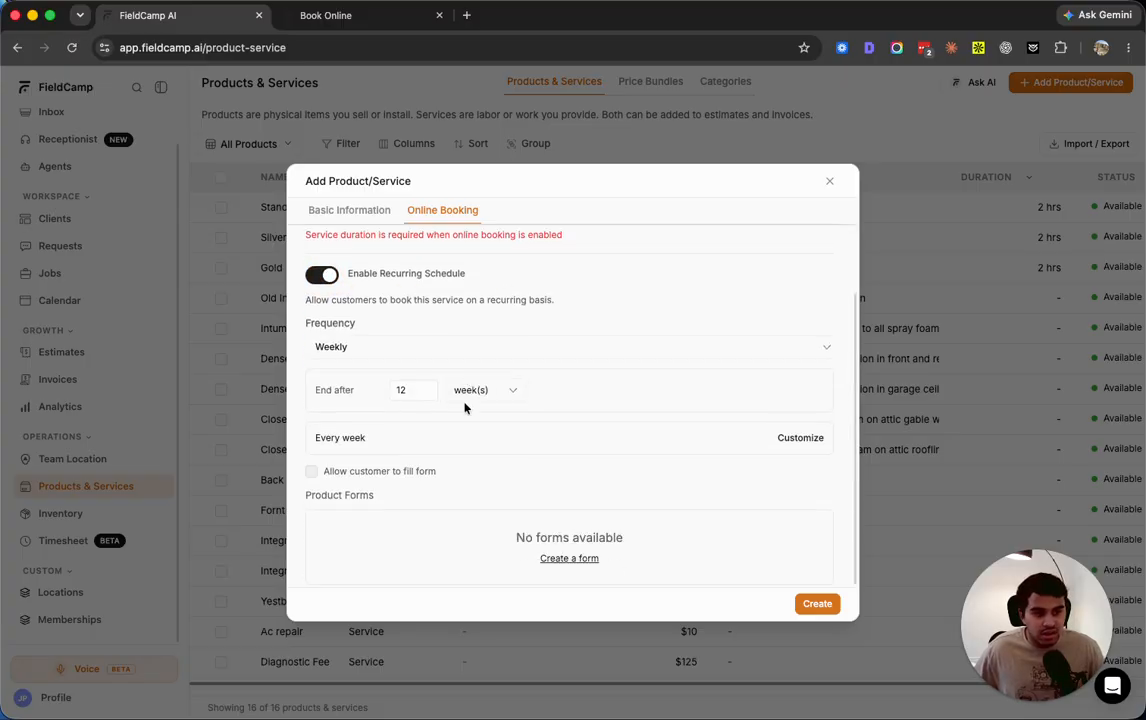
{"action": "left_click", "coordinate": [828, 182]}
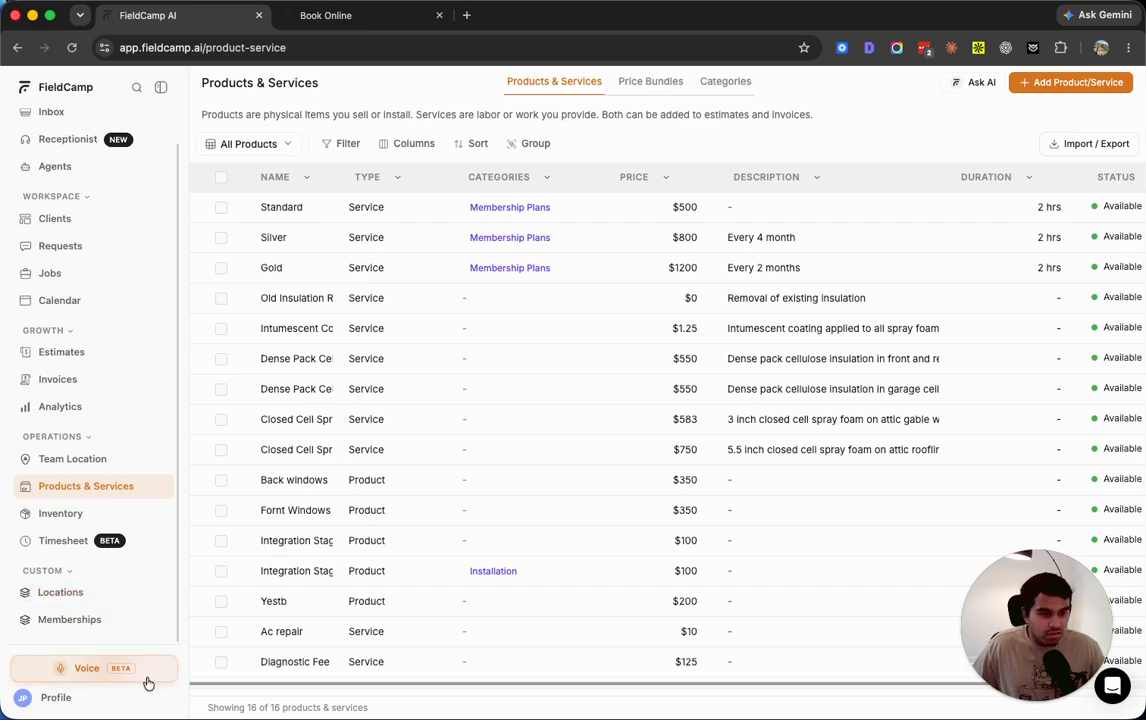
Open the job linked to the Gold membership record and review its visits, attachments, notes and details
{"action": "left_click", "coordinate": [70, 621]}
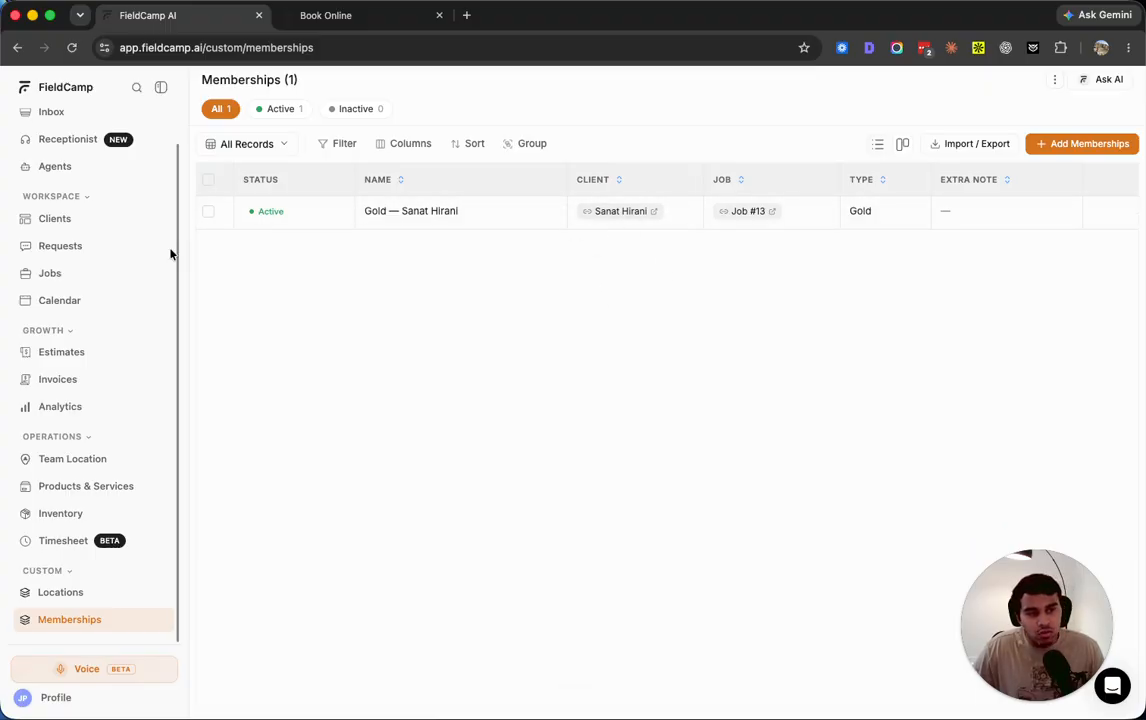
{"action": "left_click", "coordinate": [727, 215]}
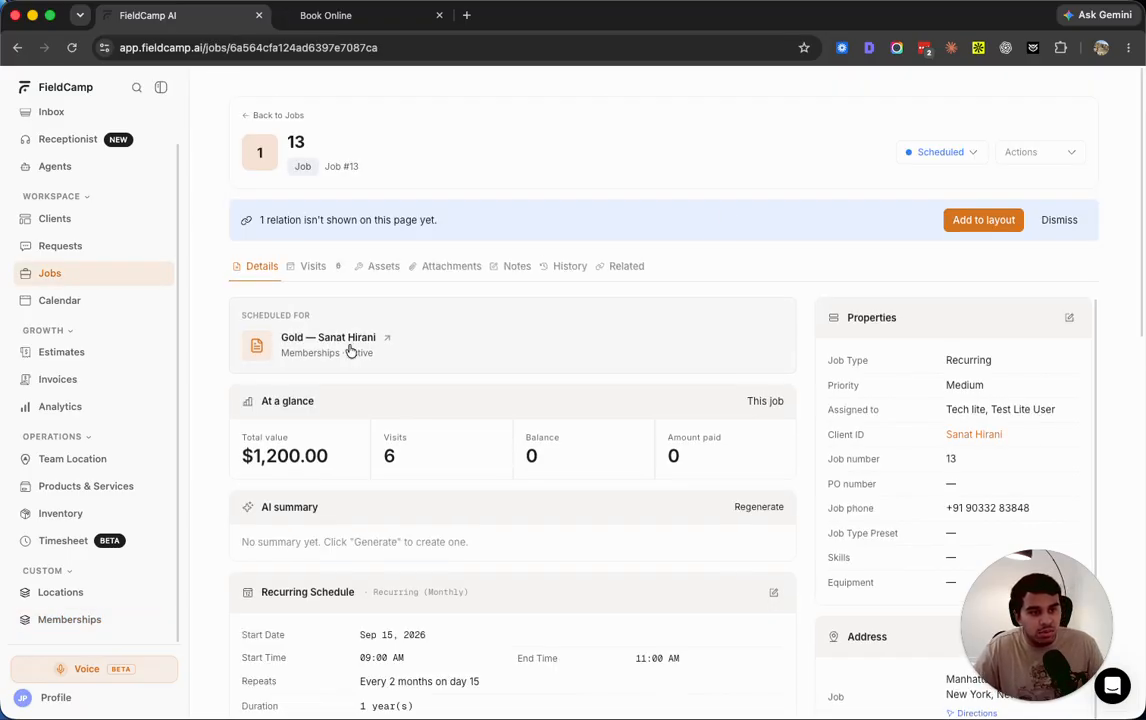
{"action": "left_click", "coordinate": [313, 268]}
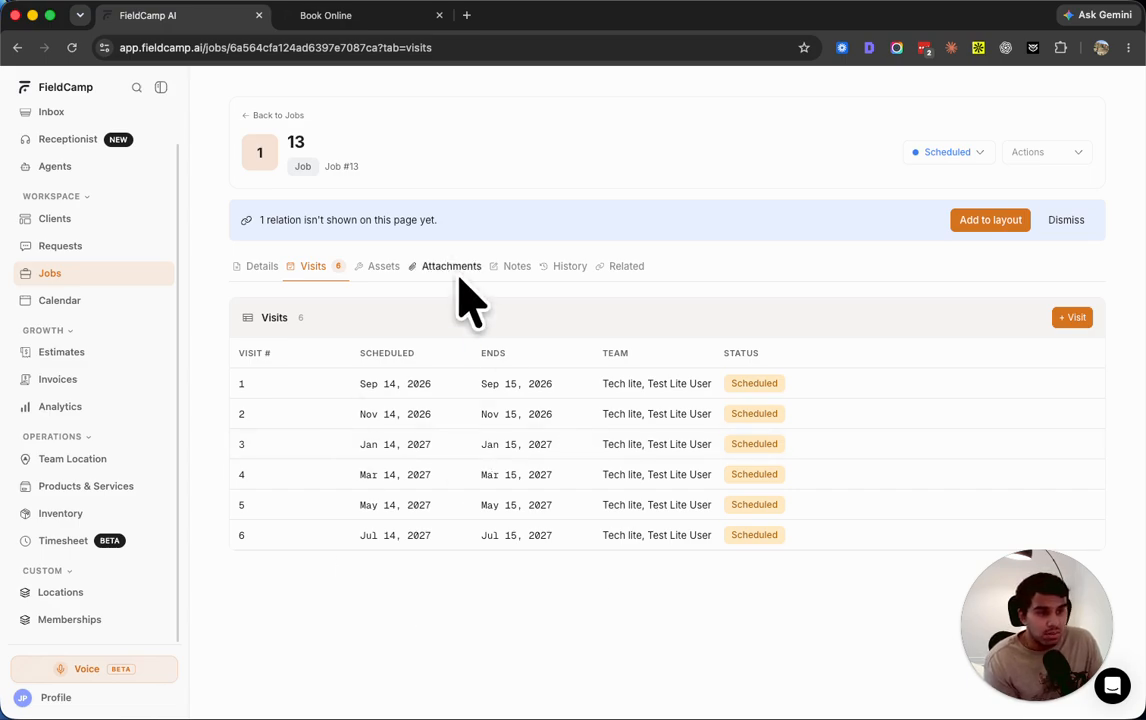
{"action": "left_click", "coordinate": [447, 266]}
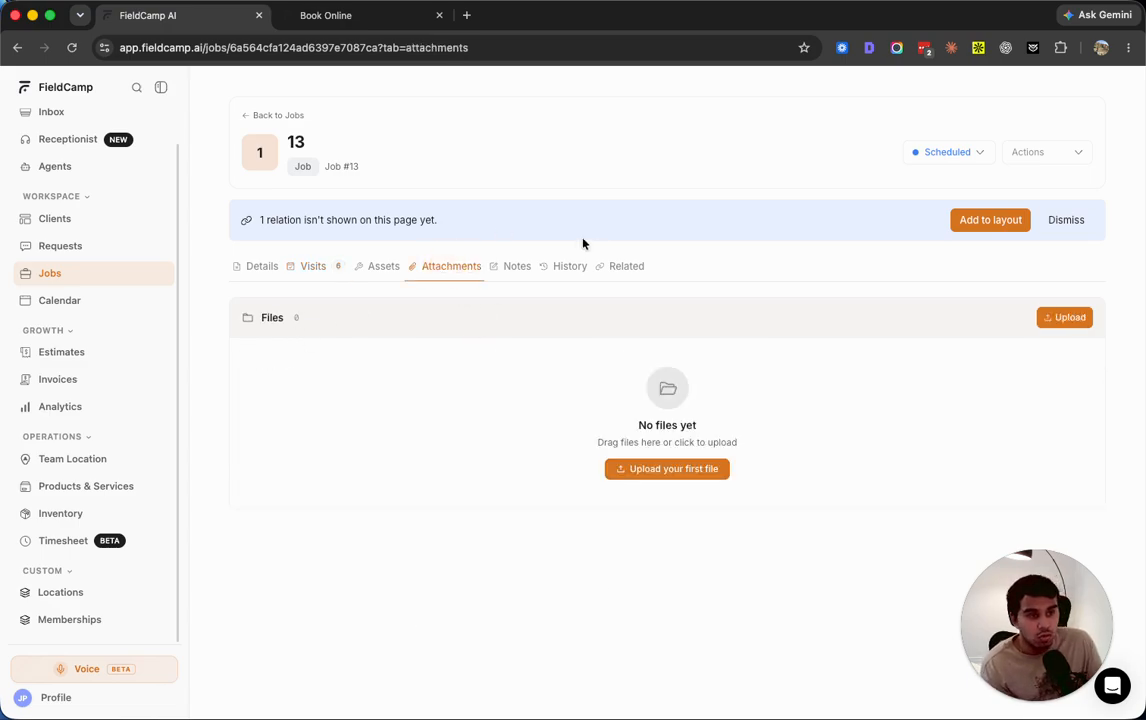
{"action": "left_click", "coordinate": [508, 277]}
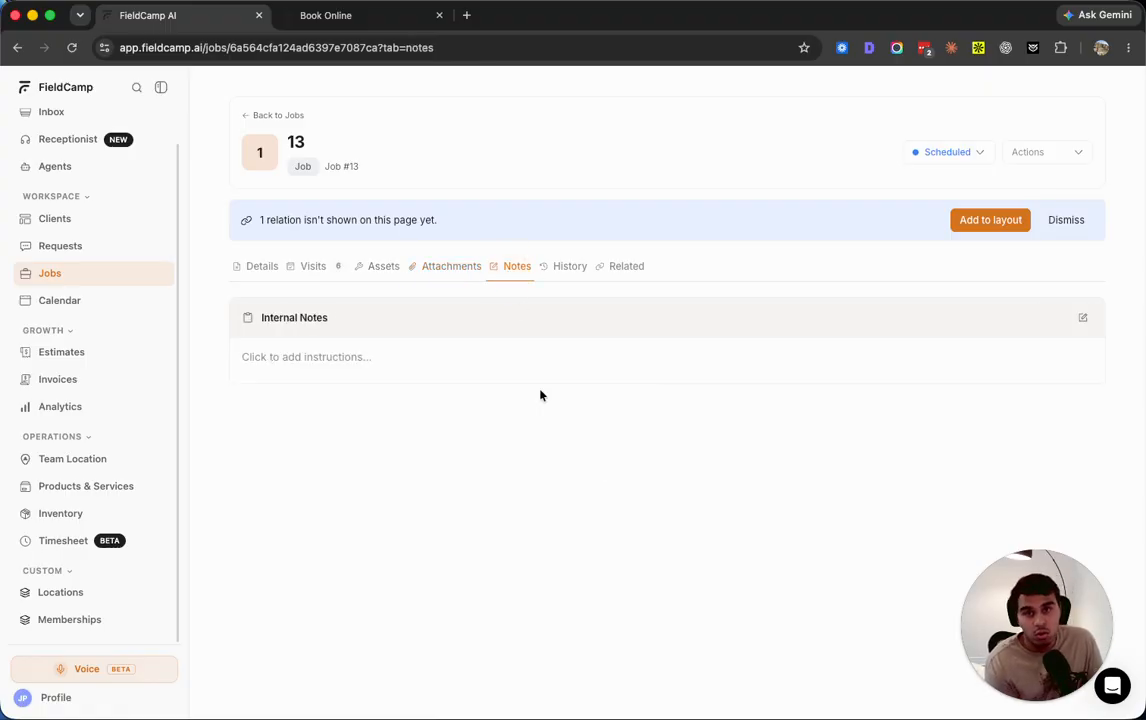
{"action": "left_click", "coordinate": [257, 266]}
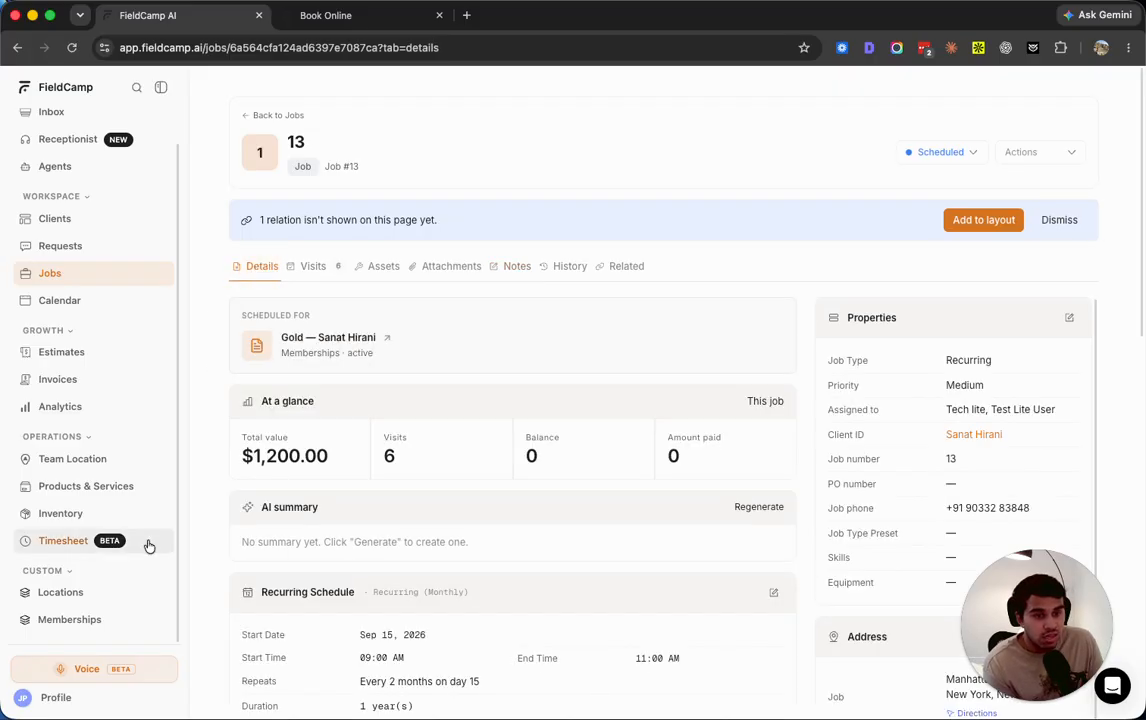
Return to the Memberships records, and open My Workflows in the Workflow Automation settings
{"action": "left_click", "coordinate": [72, 619]}
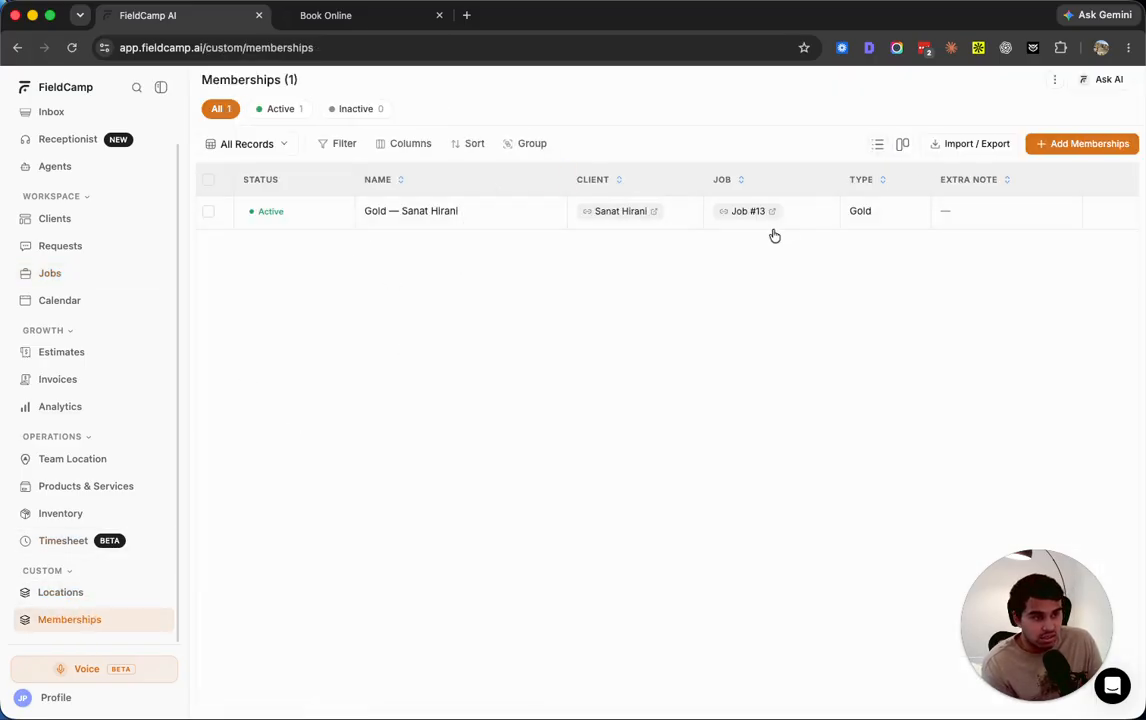
{"action": "left_click", "coordinate": [46, 700]}
{"action": "left_click", "coordinate": [63, 616]}
{"action": "scroll", "coordinate": [97, 524], "scroll_direction": "down", "scroll_amount": 5}
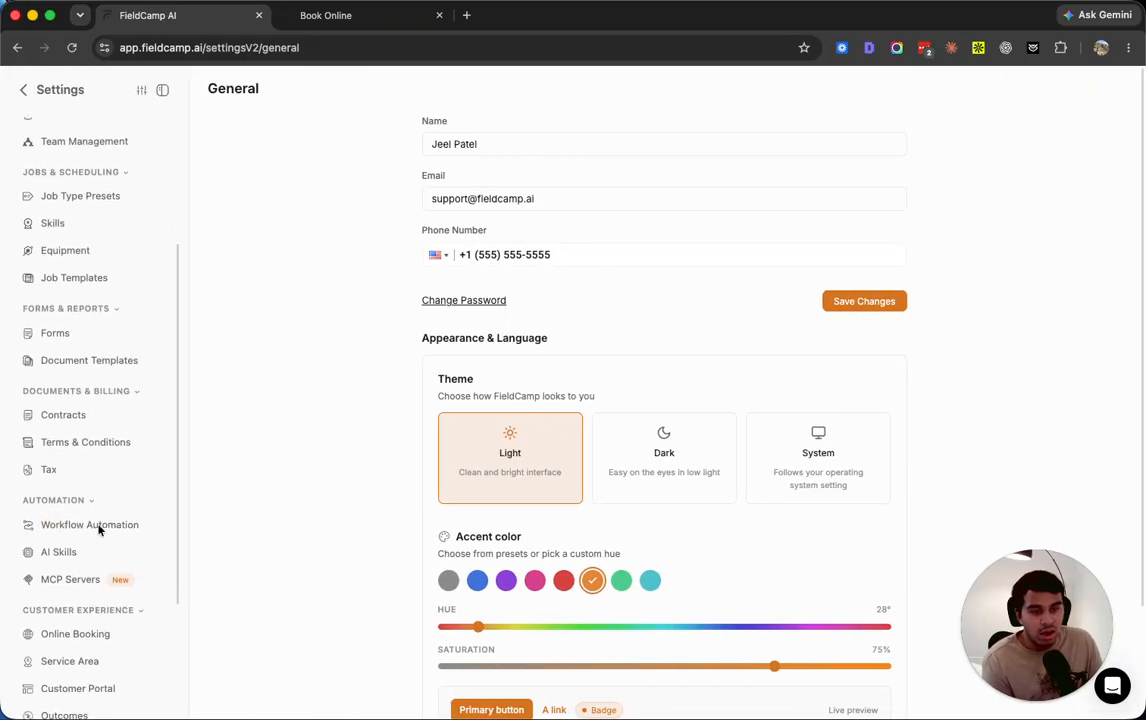
{"action": "left_click", "coordinate": [84, 500]}
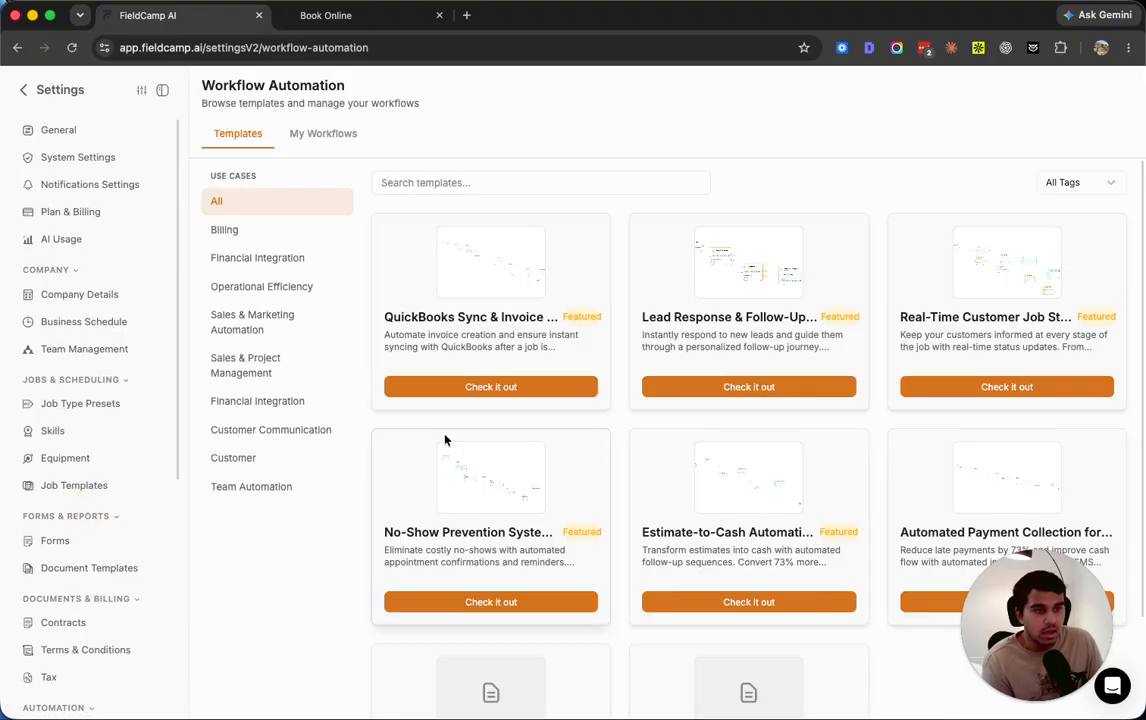
{"action": "left_click", "coordinate": [330, 136]}
{"action": "scroll", "coordinate": [259, 452], "scroll_direction": "down", "scroll_amount": 1}
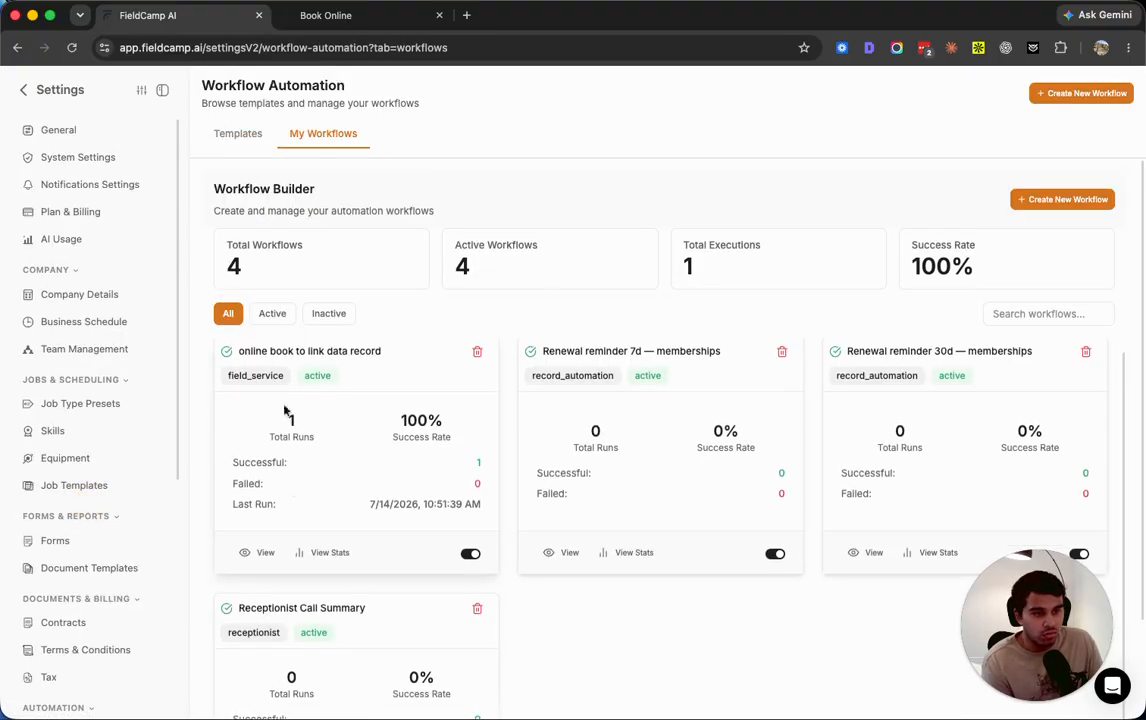
Examine the condition and the job-linking action in the "online book to link data record" workflow, and return to the workflow list
{"action": "left_click", "coordinate": [258, 556]}
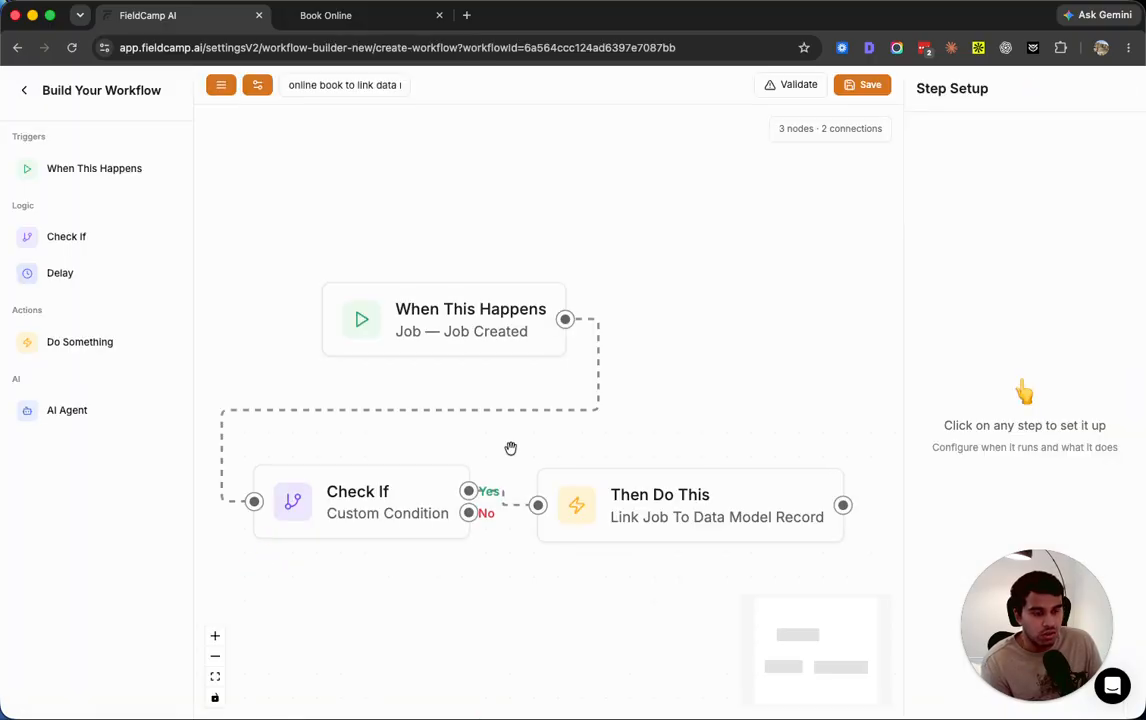
{"action": "left_click", "coordinate": [377, 254]}
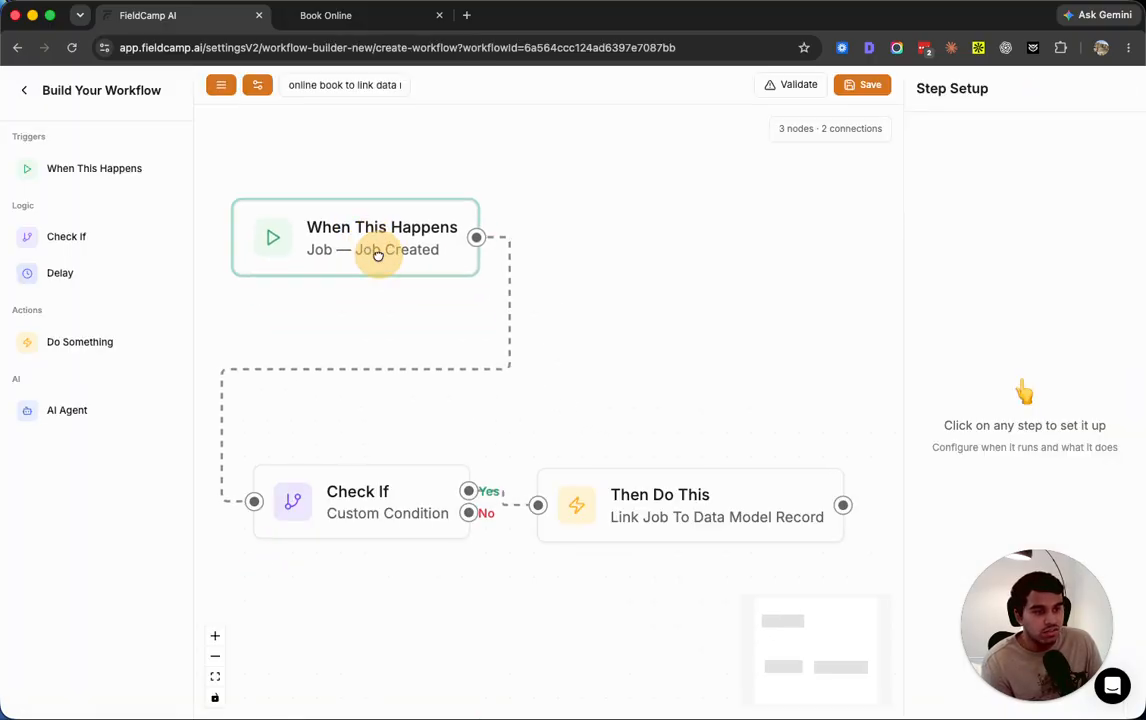
{"action": "left_click", "coordinate": [366, 509]}
{"action": "left_click", "coordinate": [662, 505]}
{"action": "scroll", "coordinate": [985, 435], "scroll_direction": "down", "scroll_amount": 5}
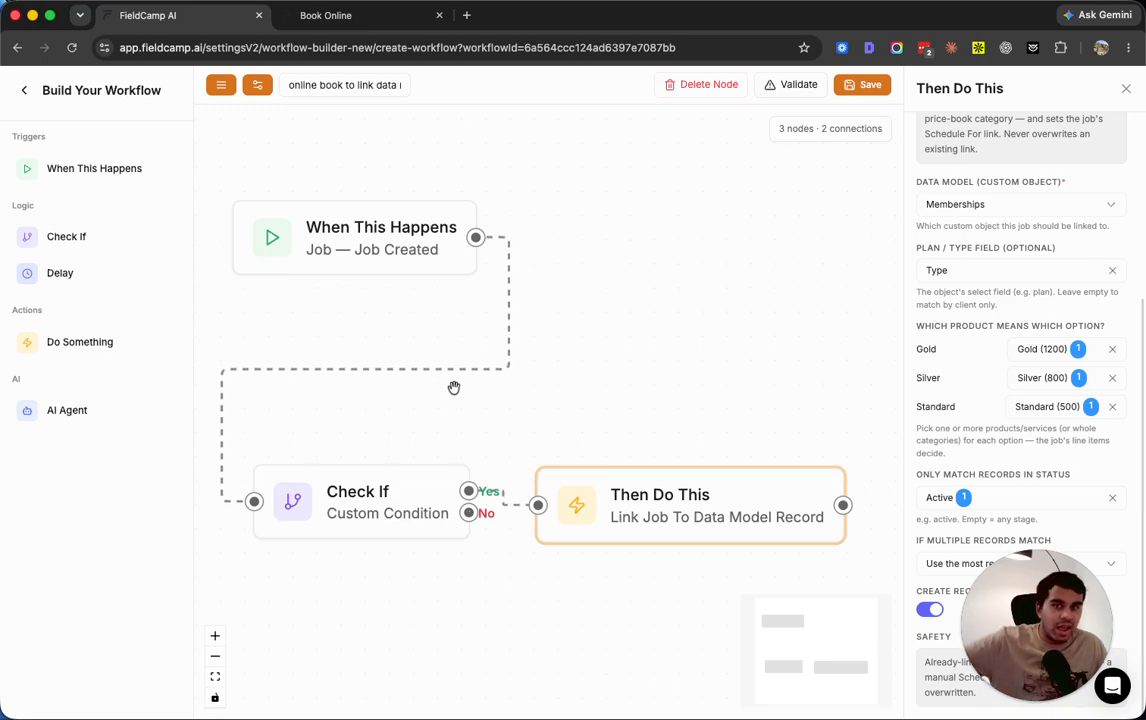
{"action": "scroll", "coordinate": [389, 322], "scroll_direction": "up", "scroll_amount": 1}
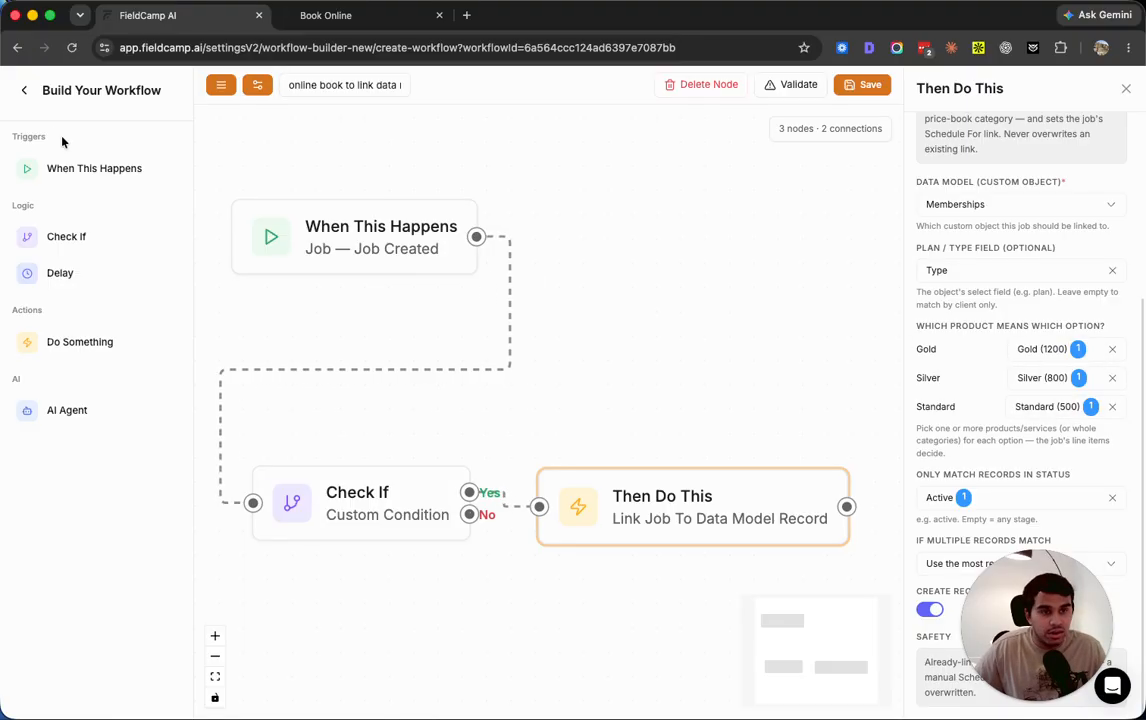
{"action": "left_click", "coordinate": [23, 91]}
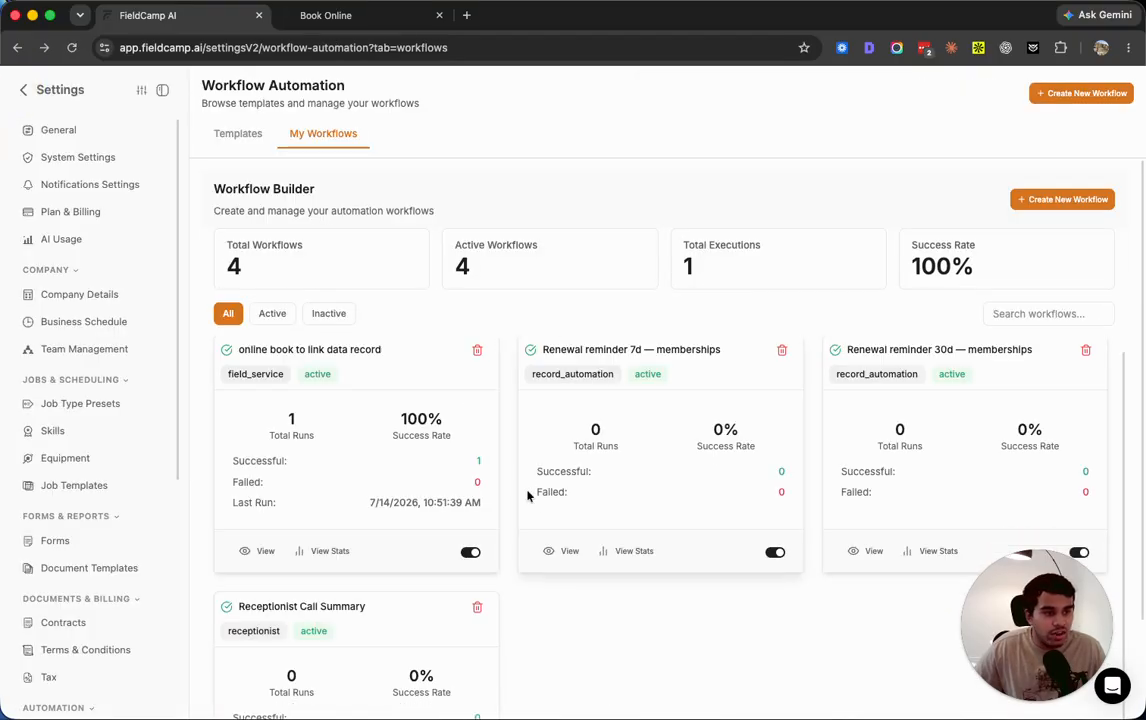
View the "Renewal reminder 7d — memberships" workflow with its trigger node moved clear of the others, and return to review the workflow list
{"action": "left_click", "coordinate": [562, 557]}
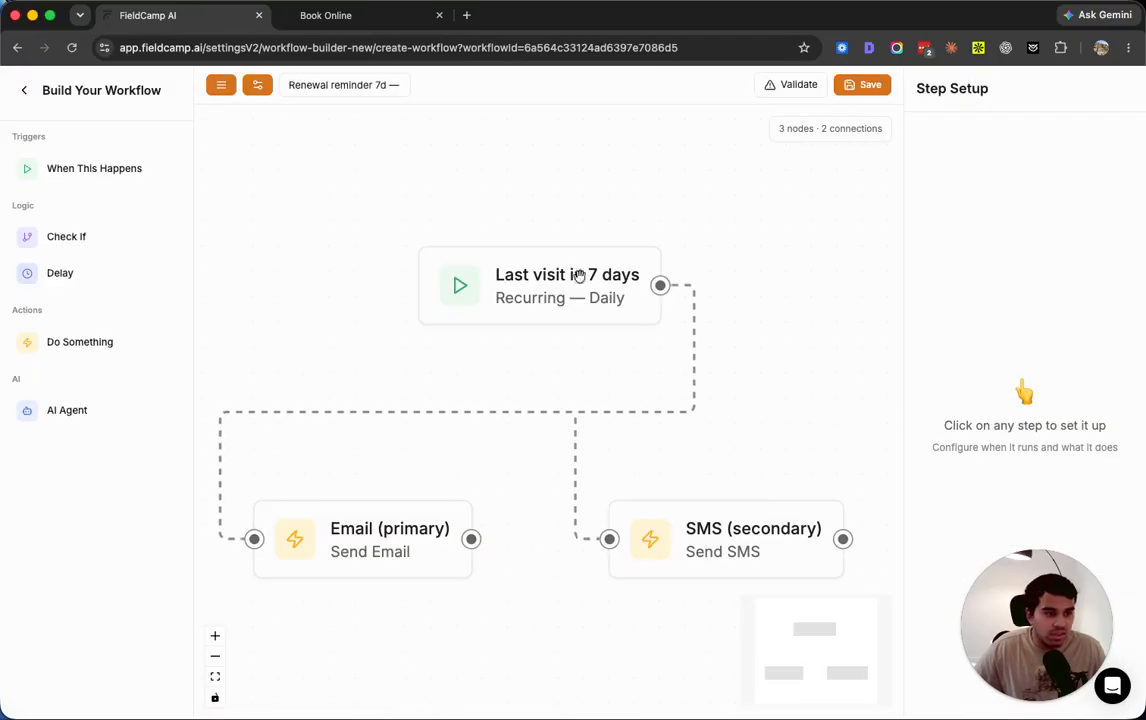
{"action": "left_click_drag", "start_coordinate": [587, 272], "coordinate": [366, 230]}
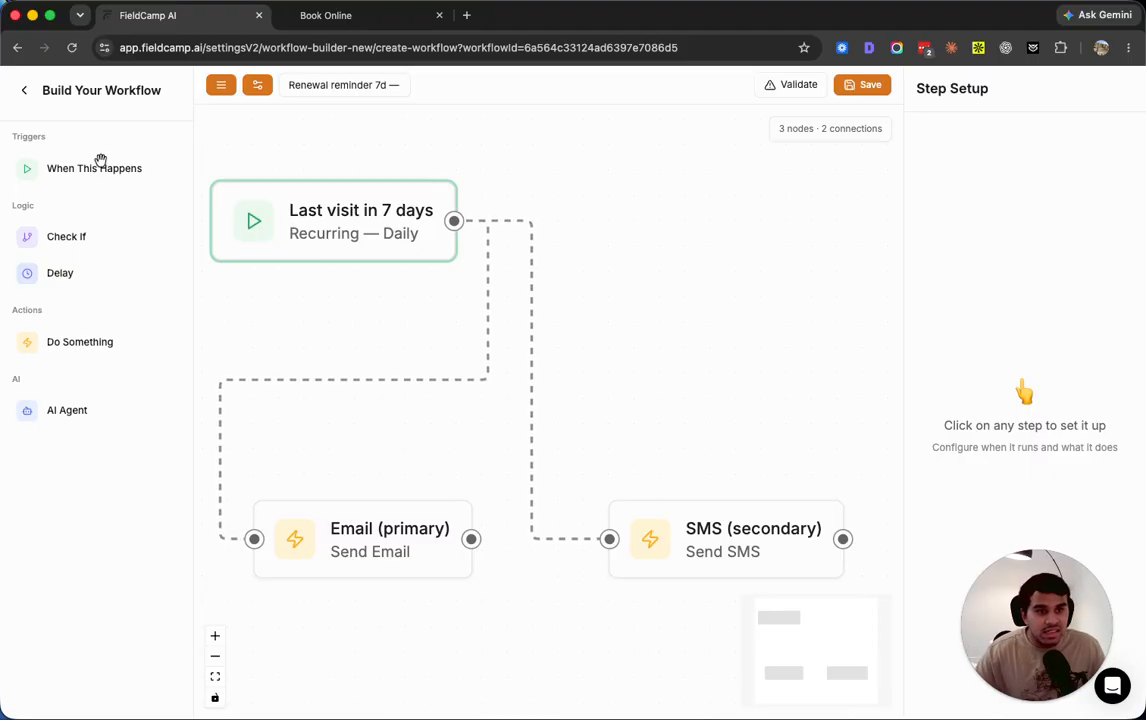
{"action": "left_click", "coordinate": [24, 89]}
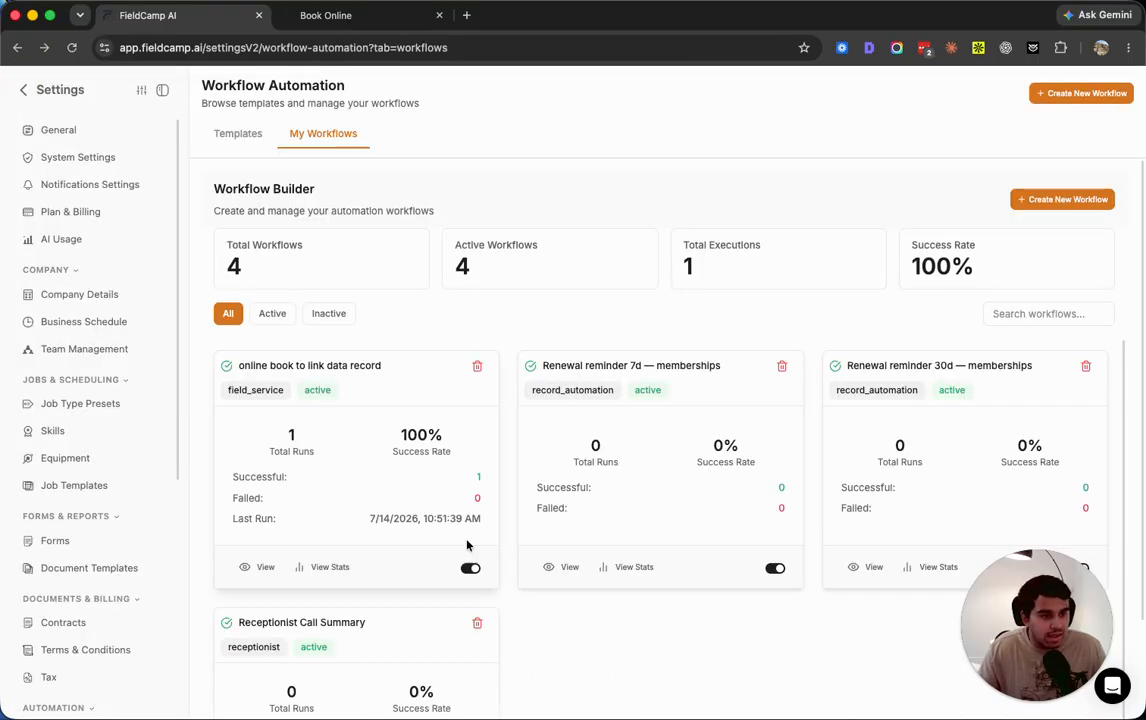
{"action": "scroll", "coordinate": [535, 372], "scroll_direction": "down", "scroll_amount": 1}
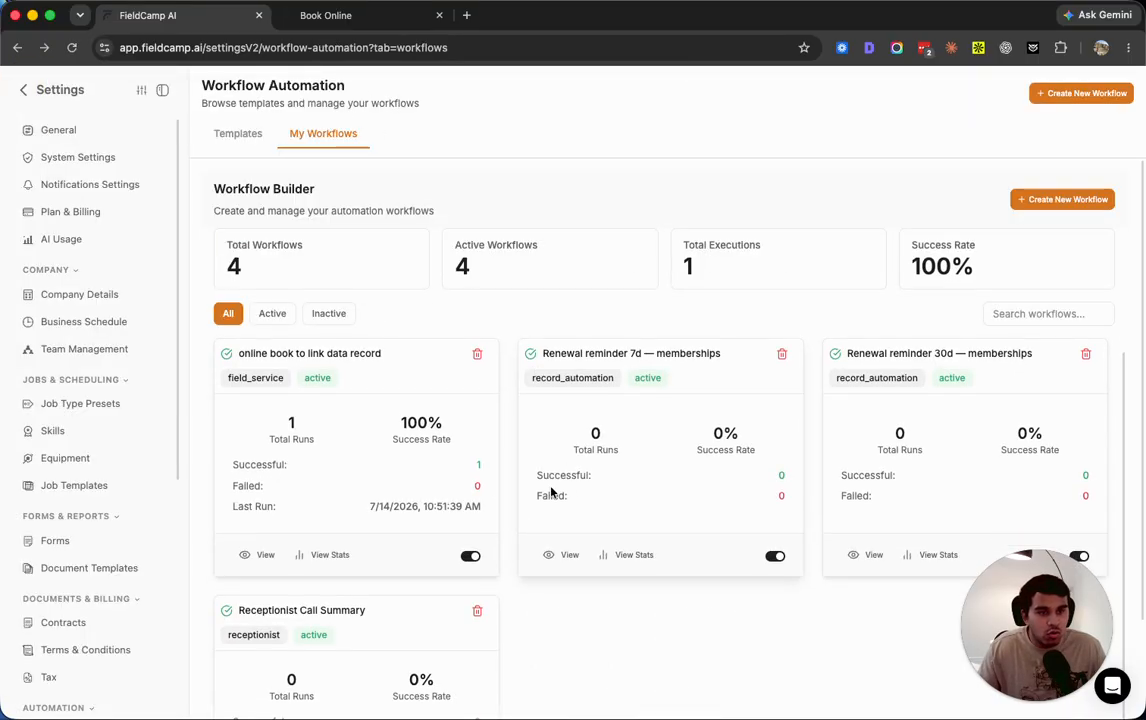
{"action": "scroll", "coordinate": [551, 490], "scroll_direction": "down", "scroll_amount": 3}
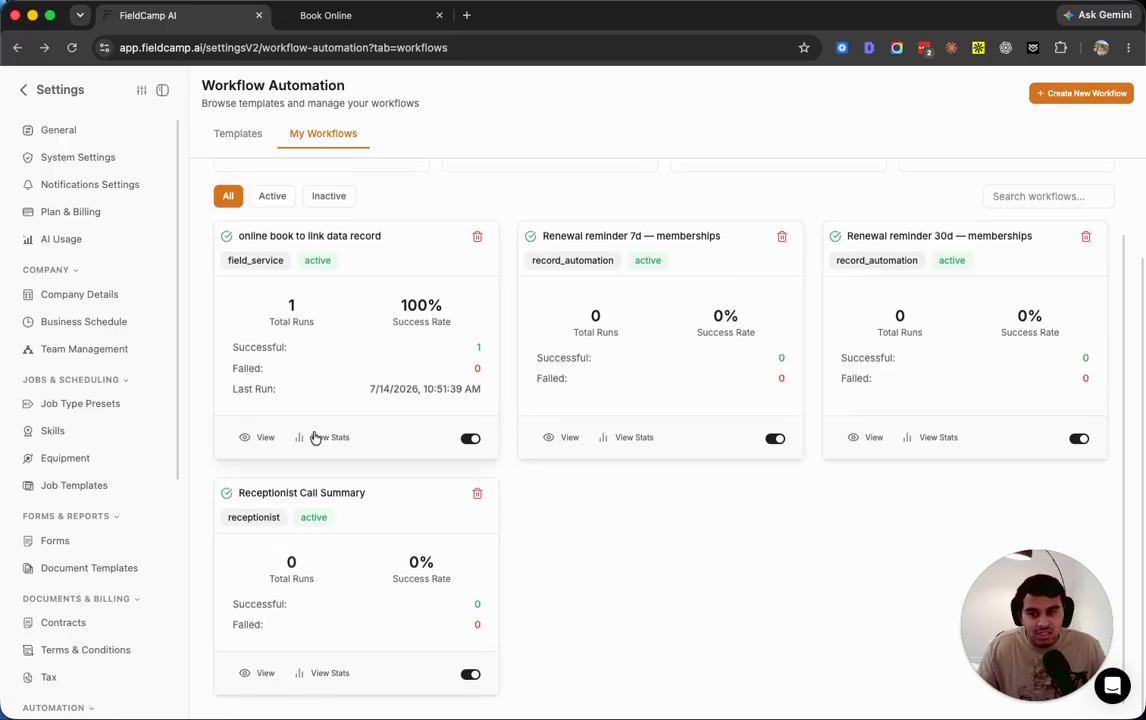